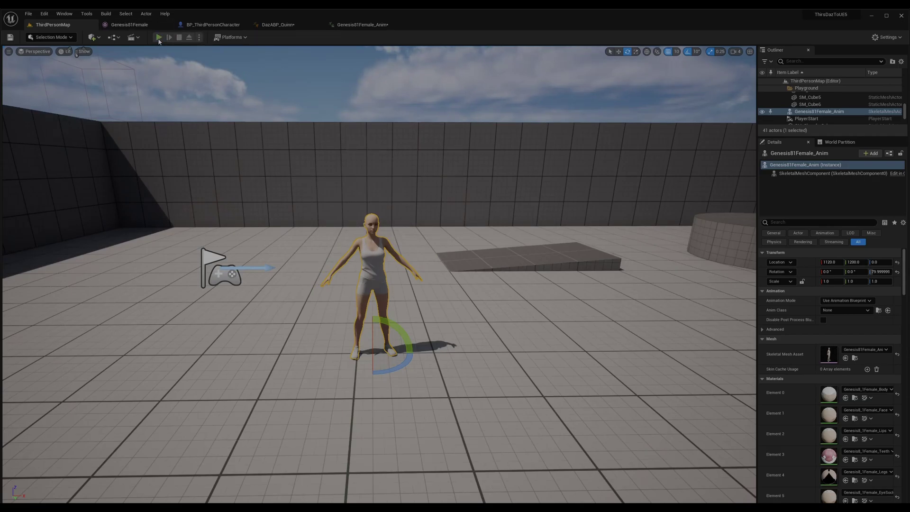
Play-test the level, walking the character around, then end the play session
click(159, 37)
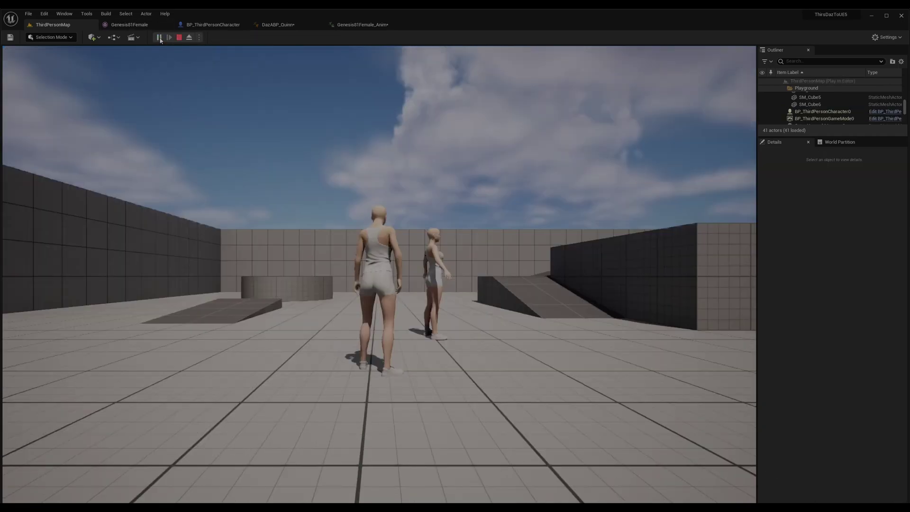
click(291, 195)
key(s)
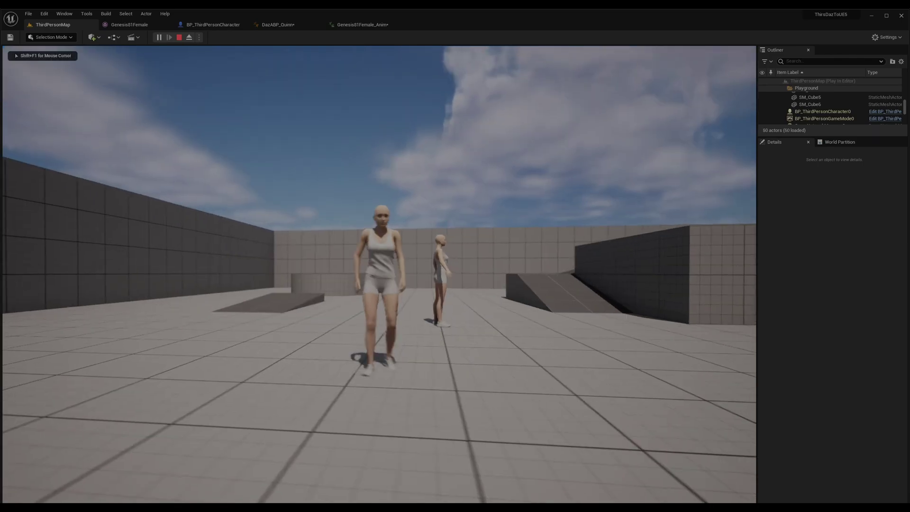
key(w)
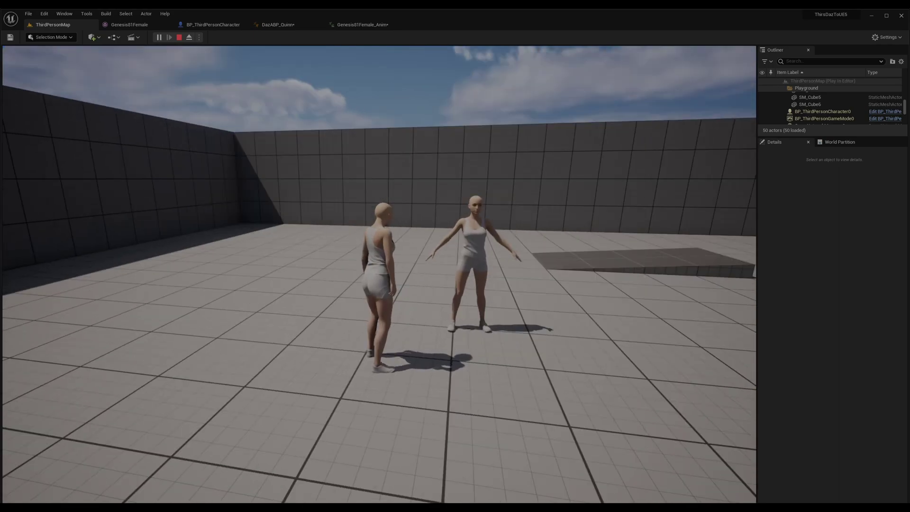
key(Escape)
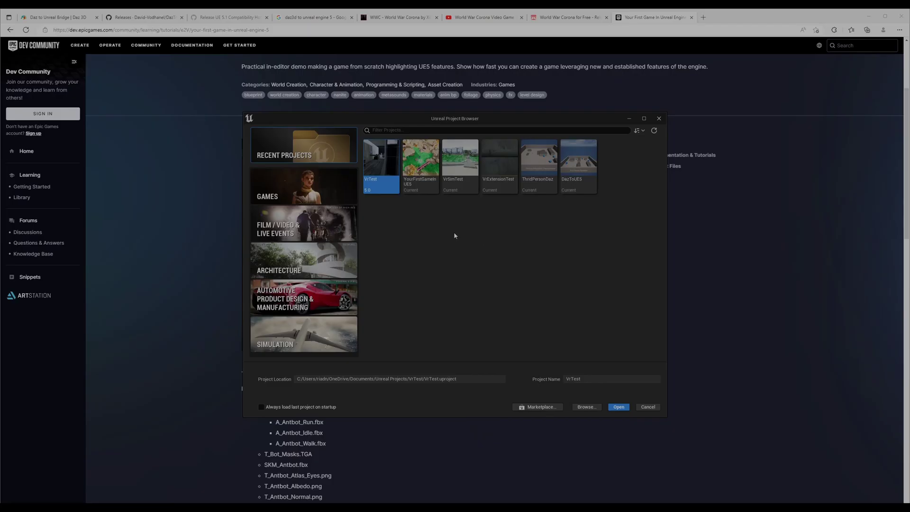
Create a new Third Person game project named ThirdDazToUE5
click(323, 186)
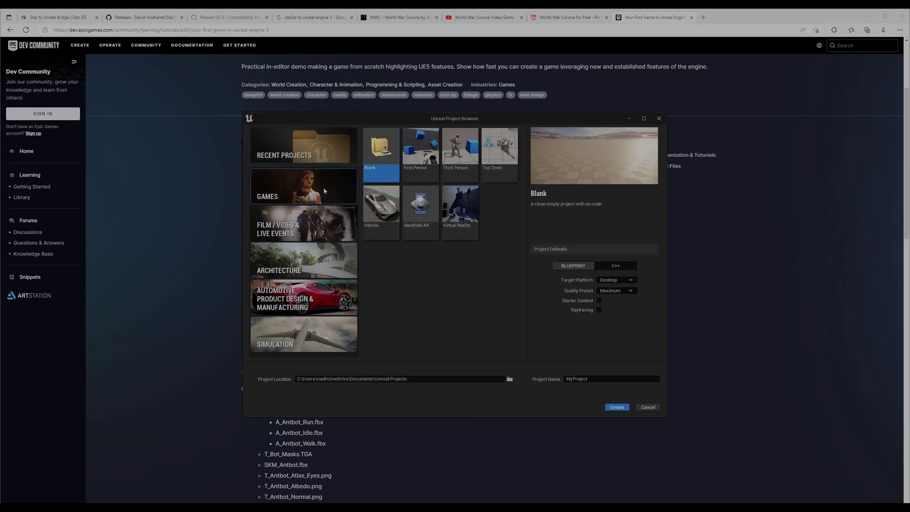
click(459, 154)
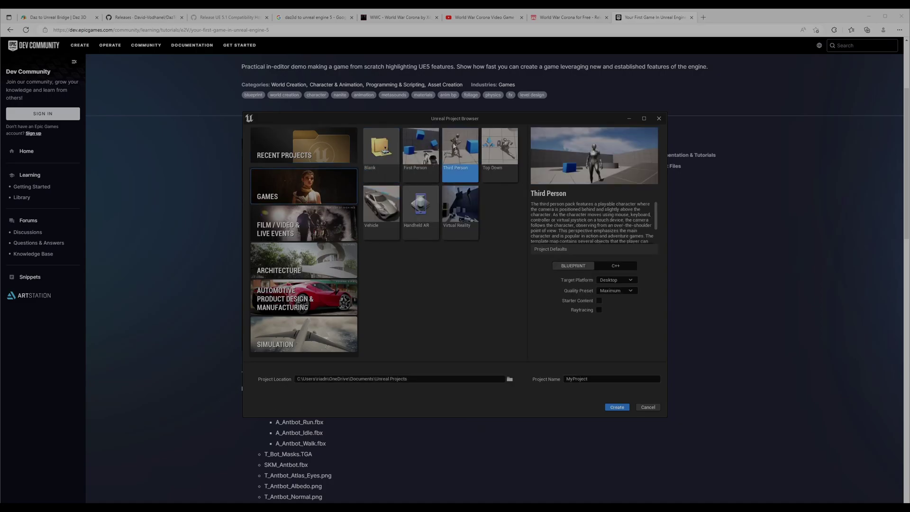
double_click(575, 379)
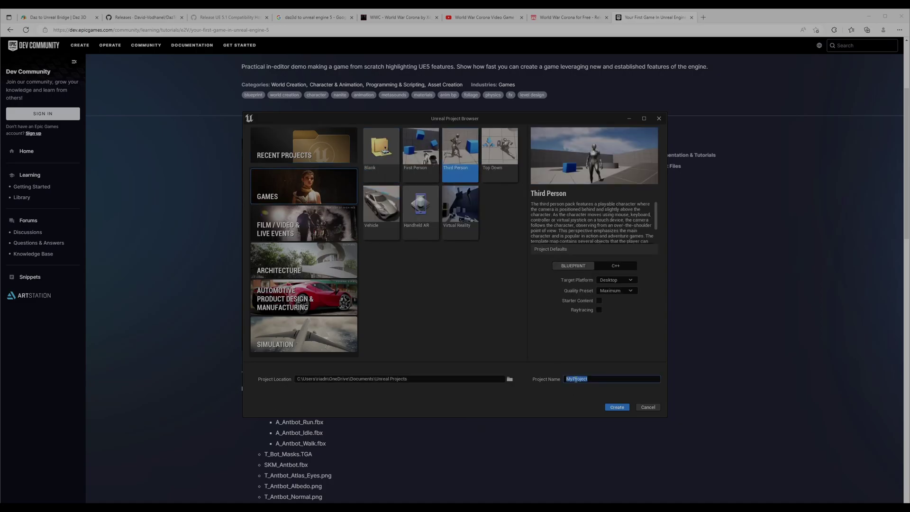
text(T)
text(hirdDazToUE%)
key(BackSpace)
text(5)
click(616, 407)
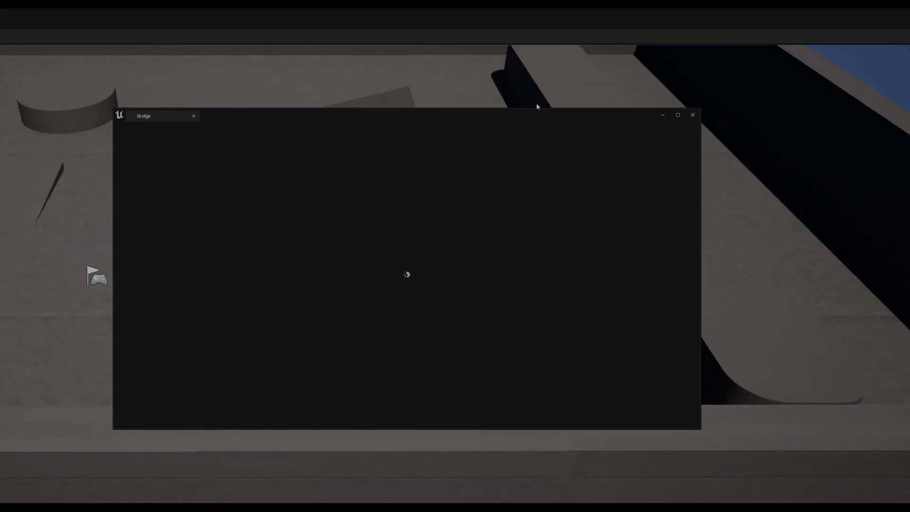
drag(536, 19, 558, 31)
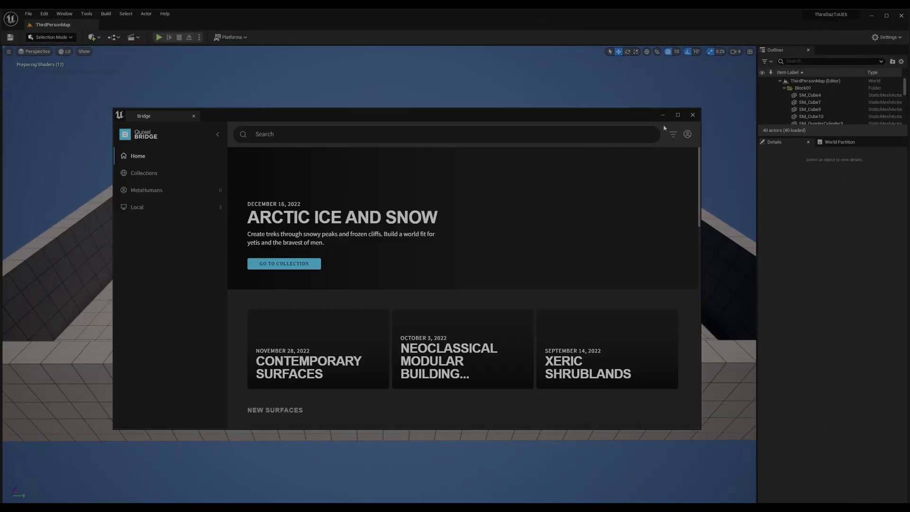
Close Quixel Bridge, enable the DazToUnreal plugin found by searching 'daz', and restart the editor
click(692, 115)
click(164, 13)
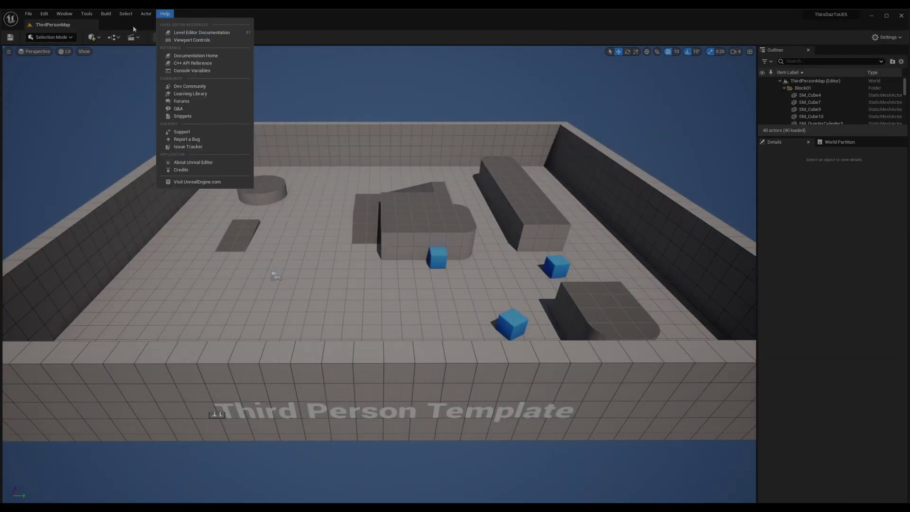
click(164, 13)
click(65, 13)
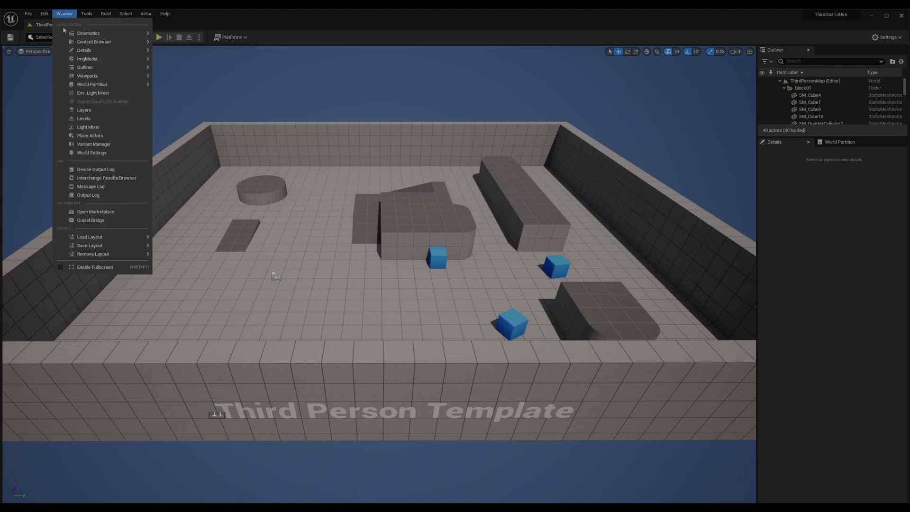
mouse_move(48, 13)
click(62, 123)
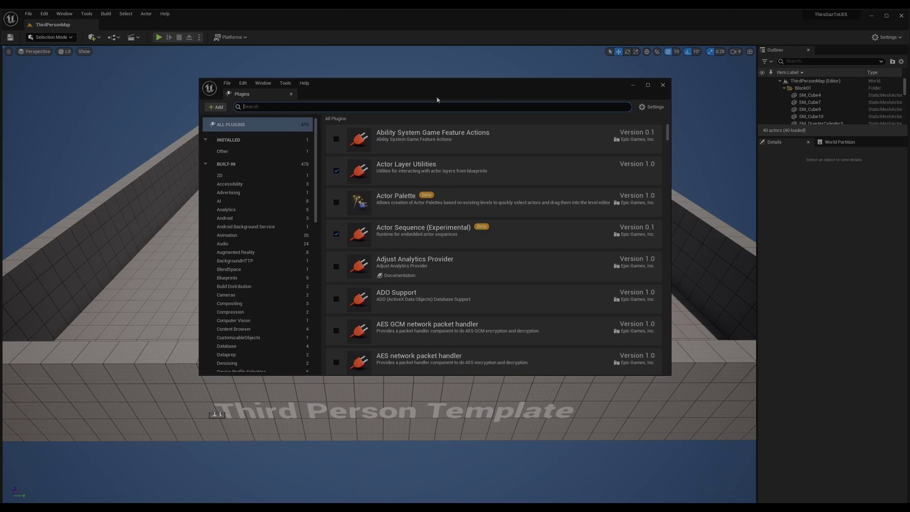
text(daz)
click(335, 140)
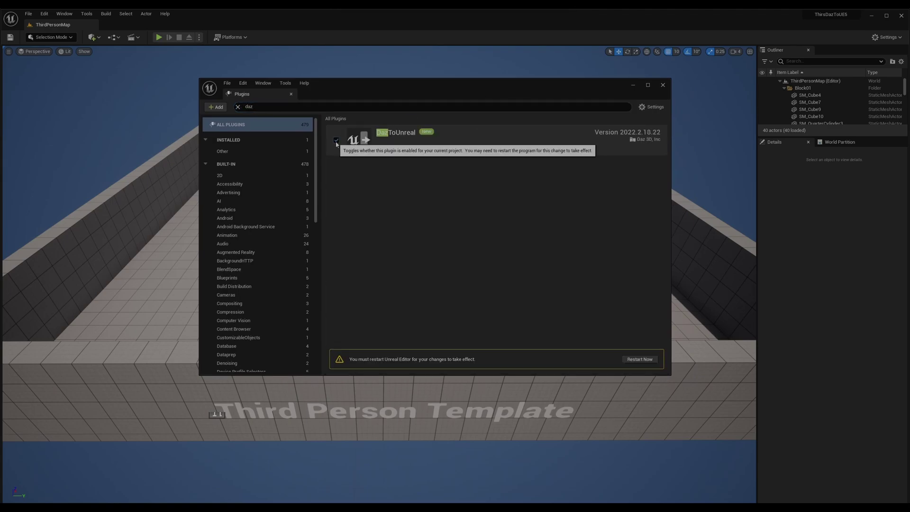
click(635, 358)
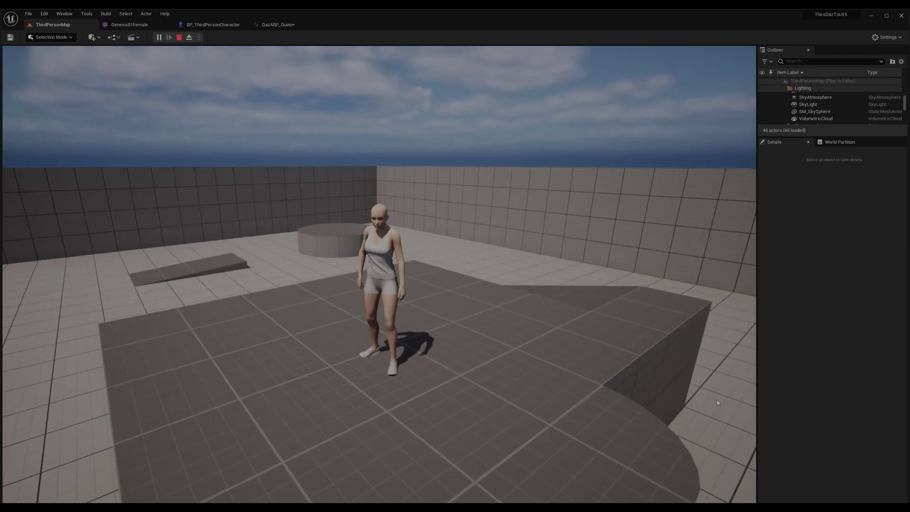
Stop the play session and untick Fix Bone Rotations on Import in Daz to Unreal Settings
key(Escape)
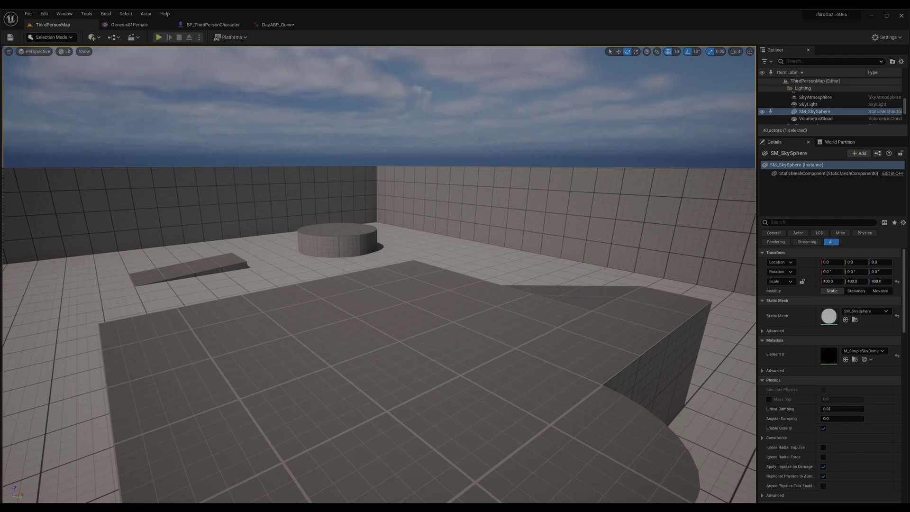
click(44, 14)
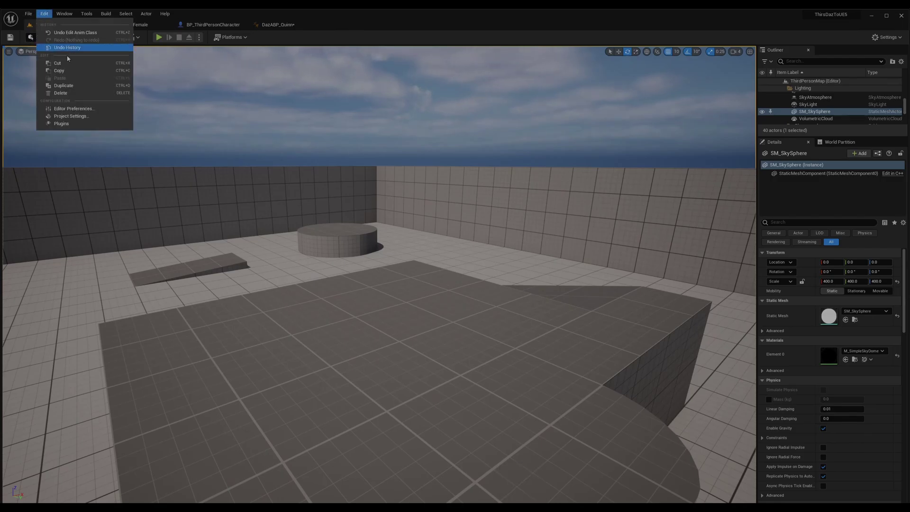
click(87, 117)
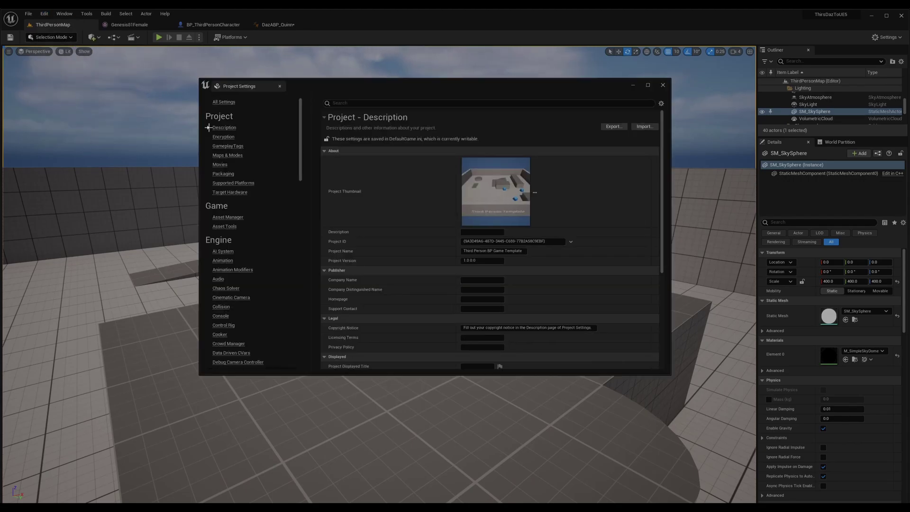
scroll(278, 212, down, 1)
scroll(274, 211, down, 10)
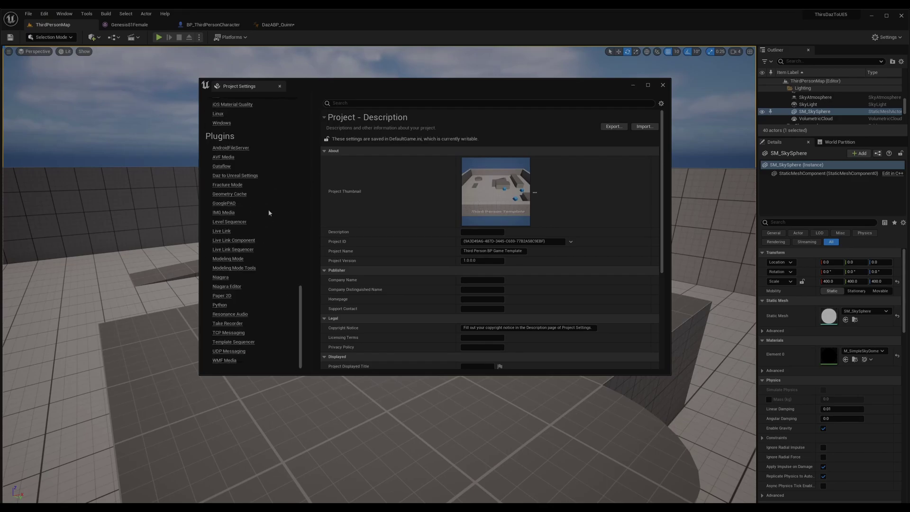
click(232, 176)
scroll(405, 176, down, 6)
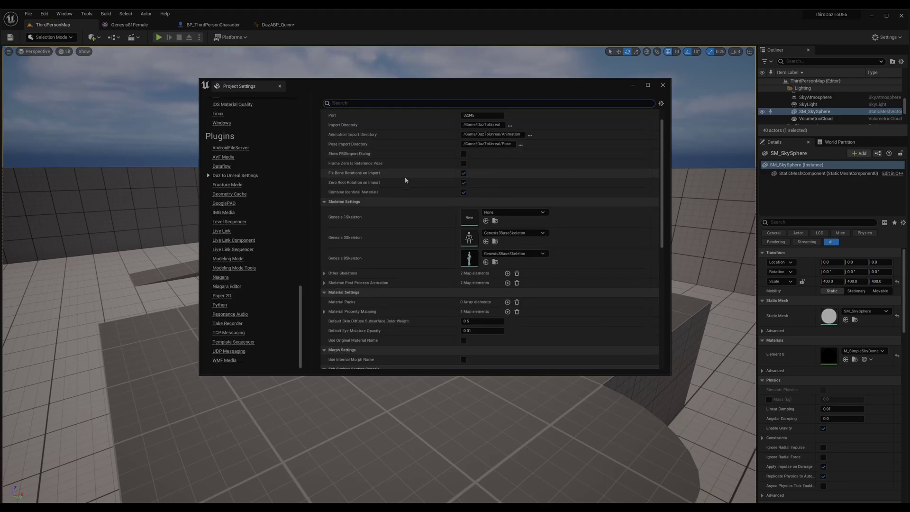
scroll(415, 178, up, 5)
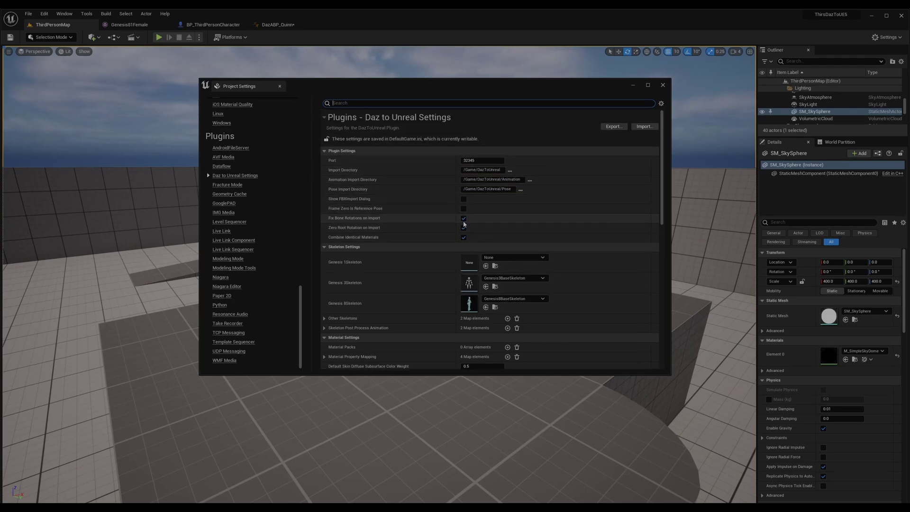
click(463, 218)
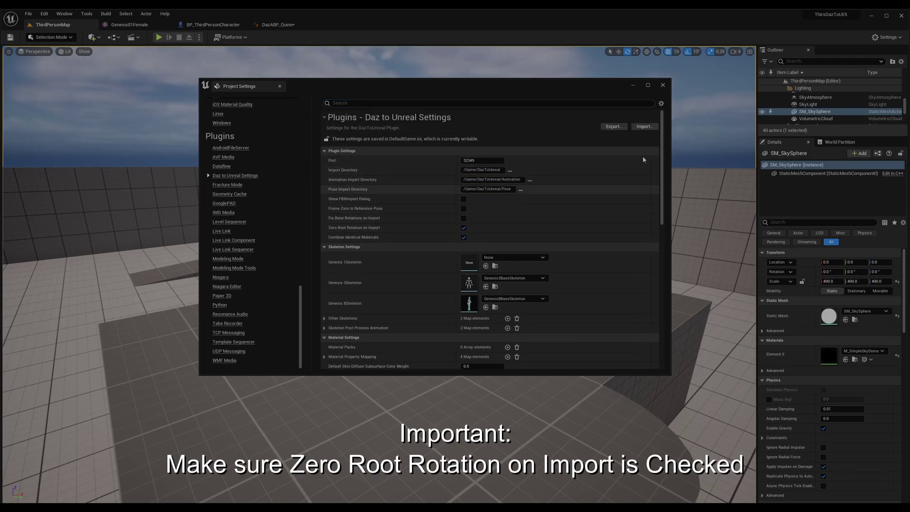
click(663, 86)
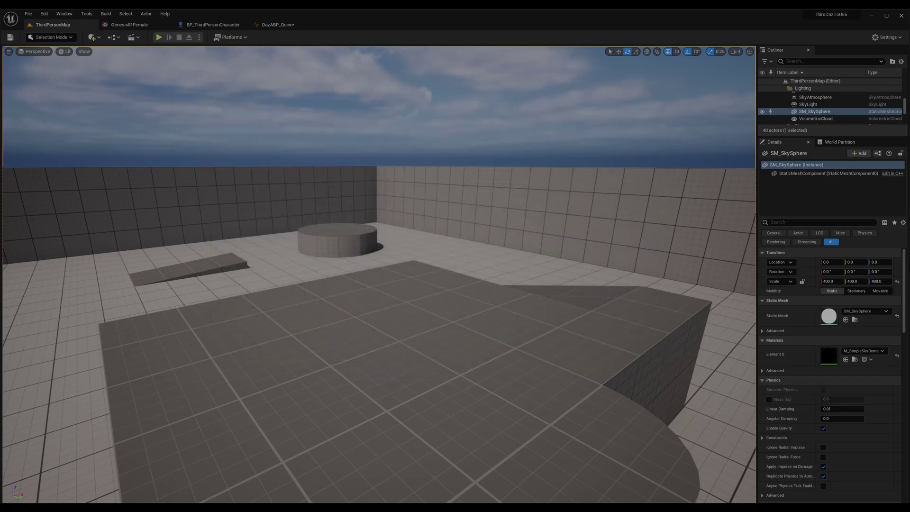
In Daz Studio, set up the Daz to Unreal export of Genesis8_1Female_Anim as a Skeletal Mesh with morphs
key(super)
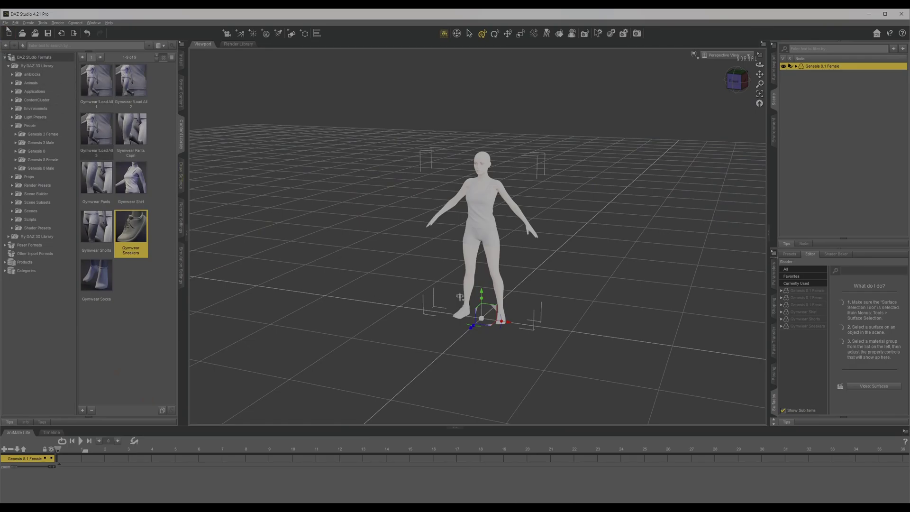
click(5, 22)
mouse_move(27, 116)
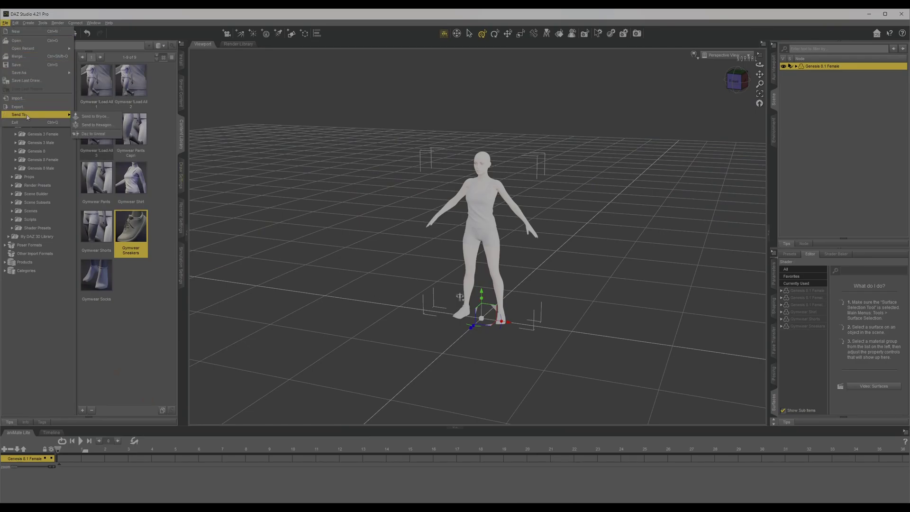
click(93, 134)
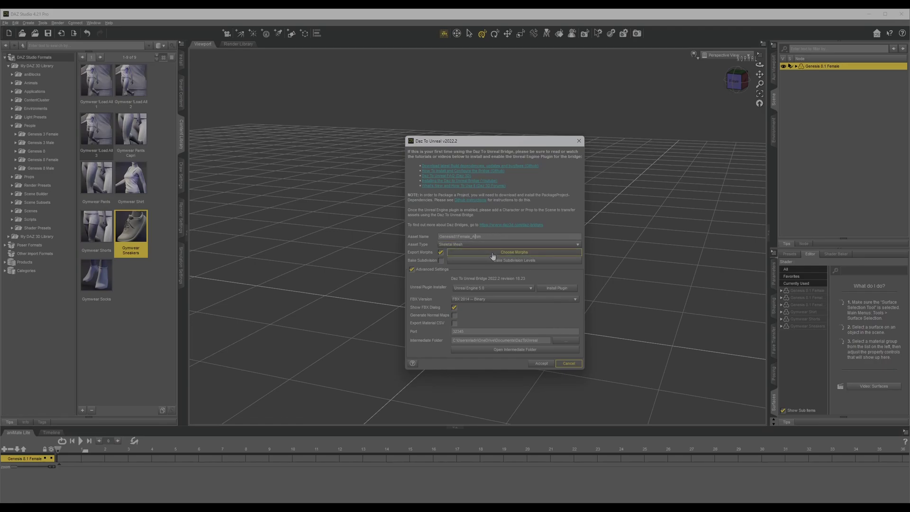
click(468, 256)
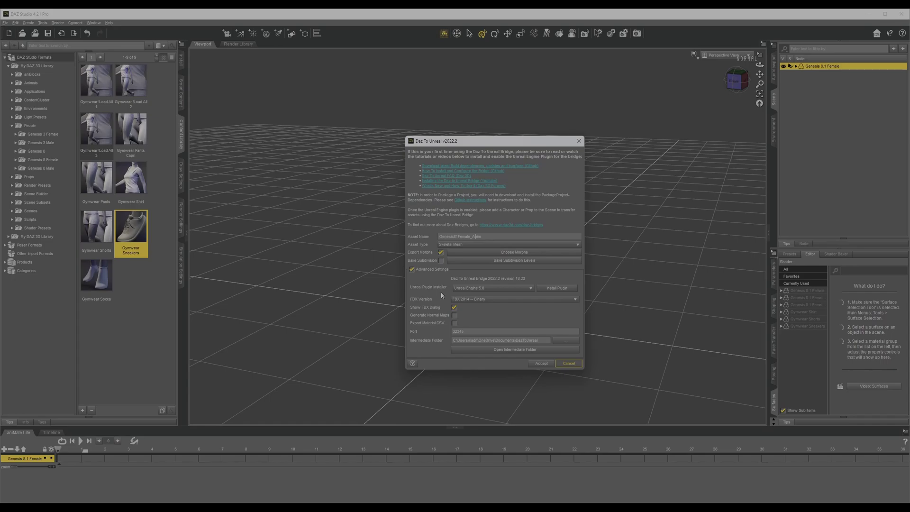
Accept the Daz To Unreal and FBX export options to send the figure to Unreal
click(540, 364)
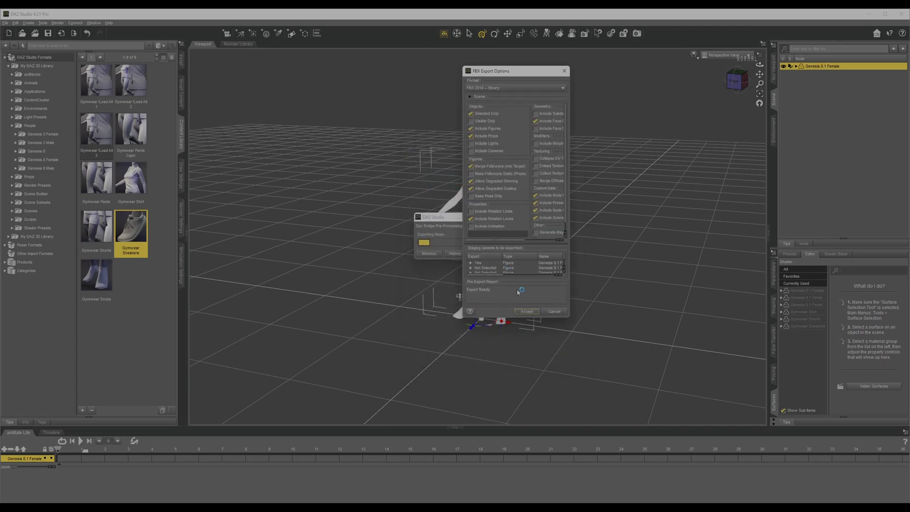
click(519, 314)
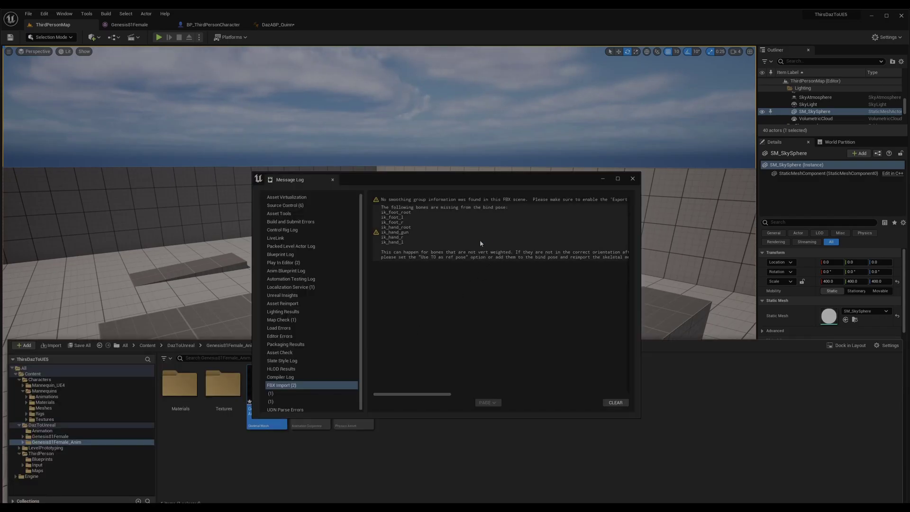
Close the Message Log and review the imported Genesis81Female_Anim assets in the Content Drawer
click(632, 178)
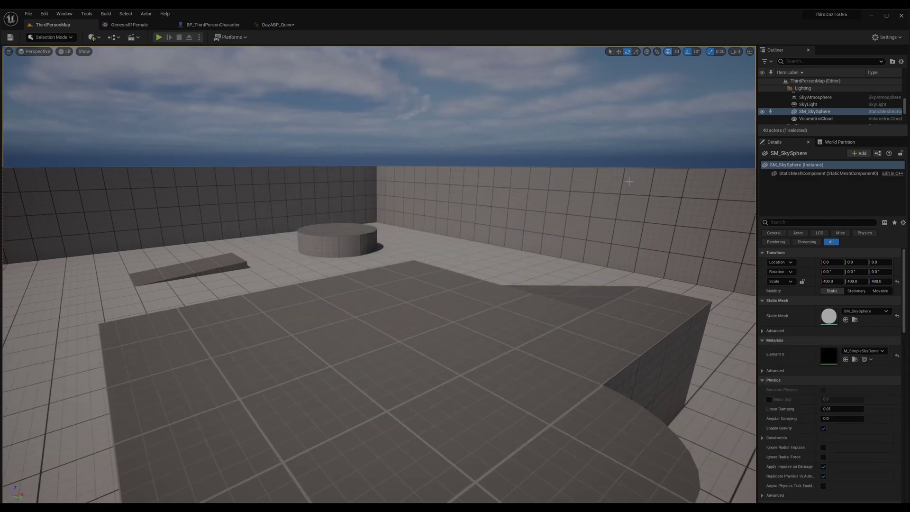
key(ctrl+space)
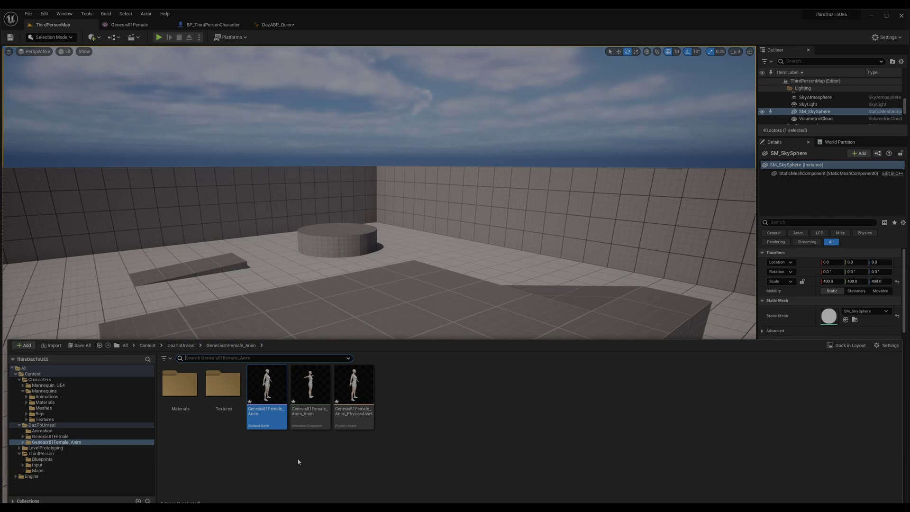
mouse_move(271, 396)
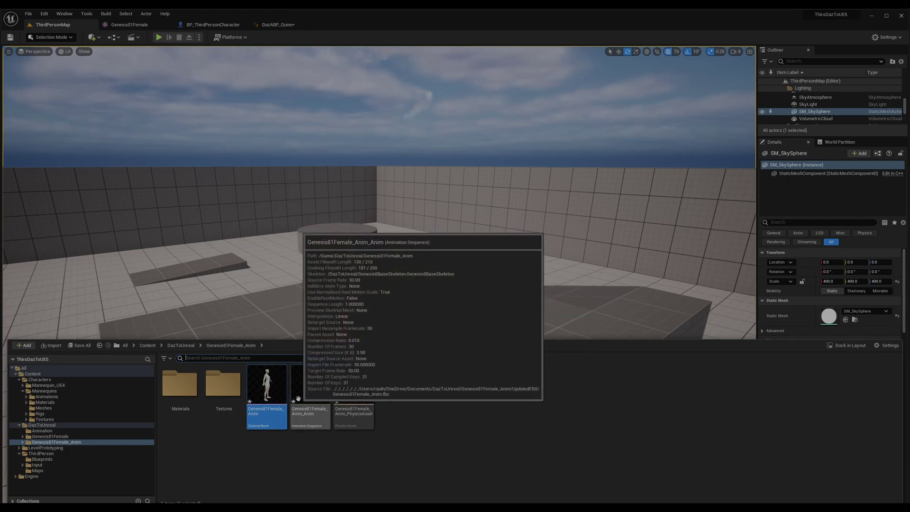
key(super)
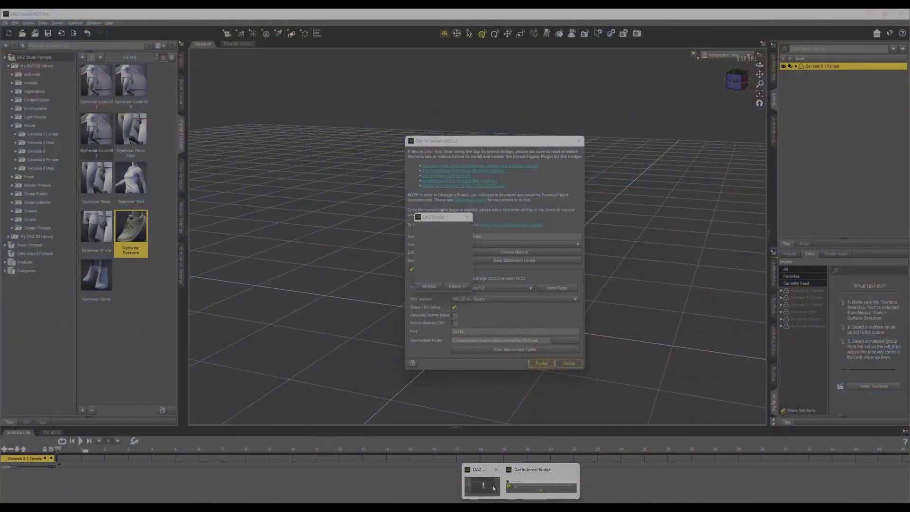
Apply the aniMate Bellydance V8 move v8 BarrelTurns to the Genesis 8.1 Female
click(492, 488)
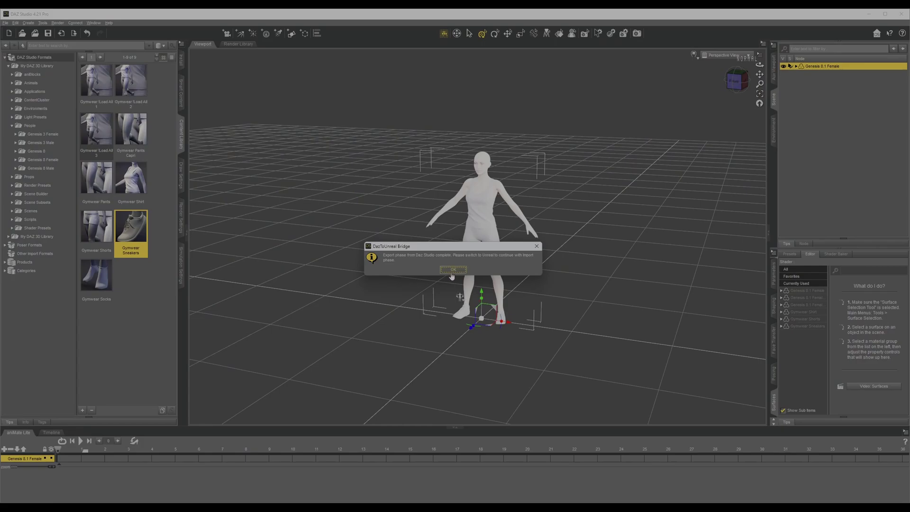
double_click(18, 76)
click(16, 84)
click(34, 92)
click(137, 77)
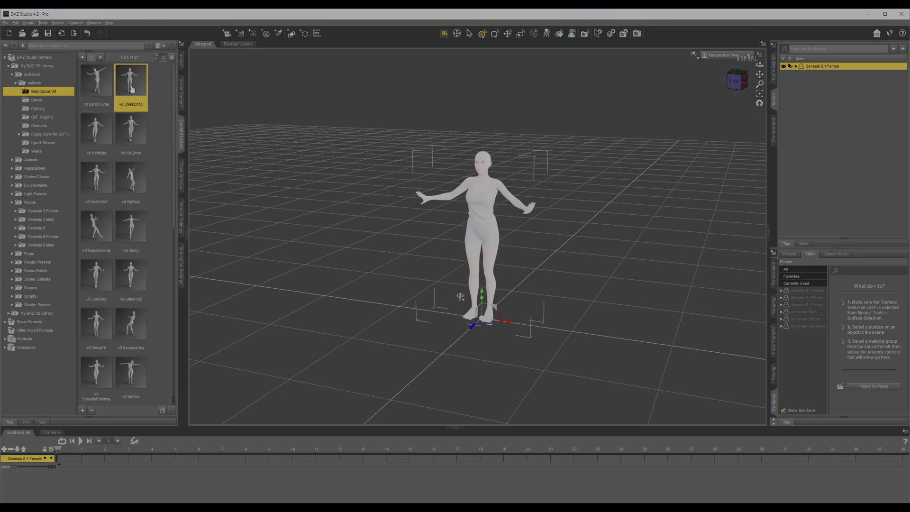
click(104, 90)
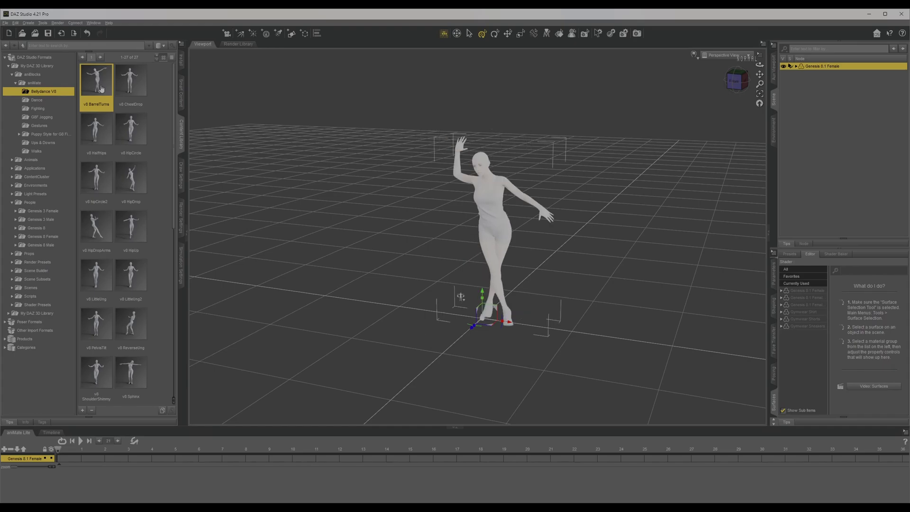
double_click(101, 89)
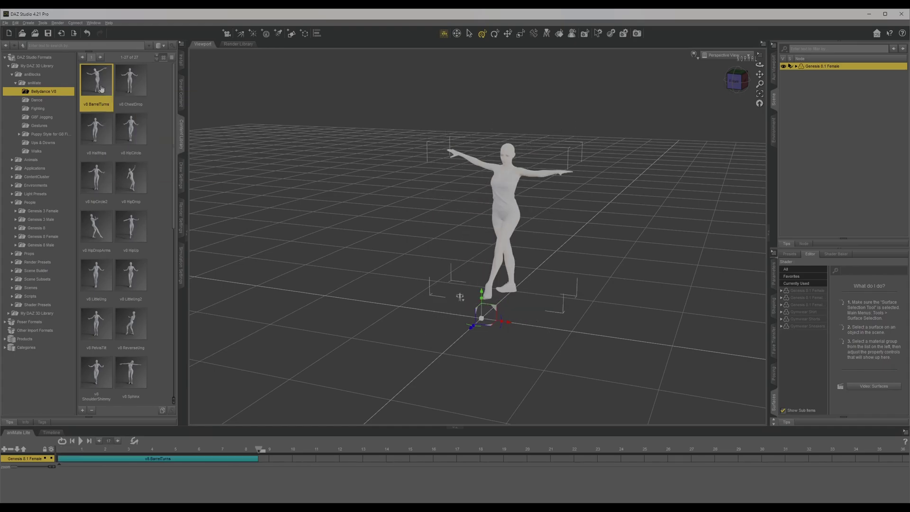
drag(101, 88, 499, 198)
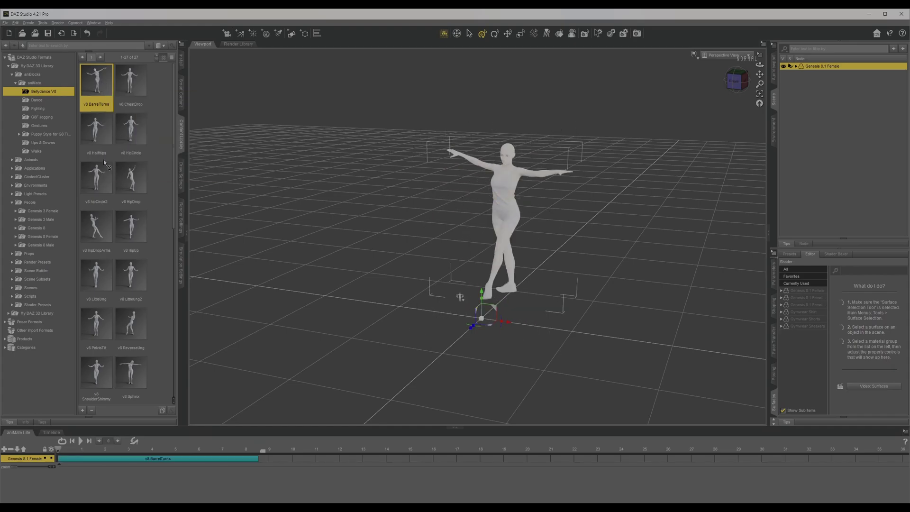
Play the dance, then bake the aniMate clip into Studio keyframes on the main timeline
click(80, 441)
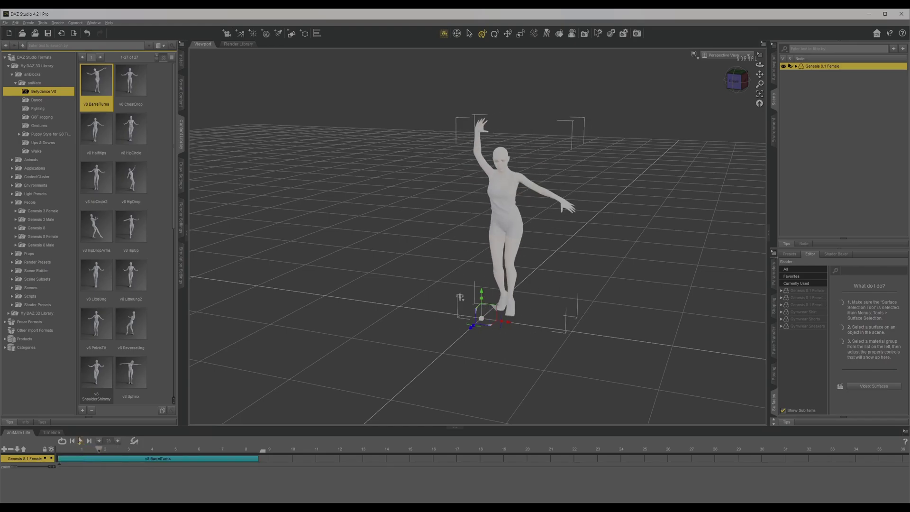
right_click(88, 476)
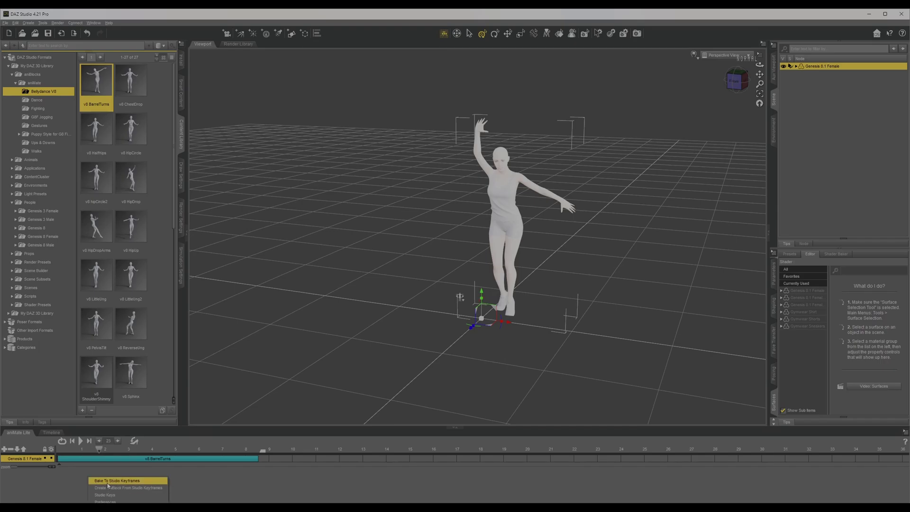
click(107, 480)
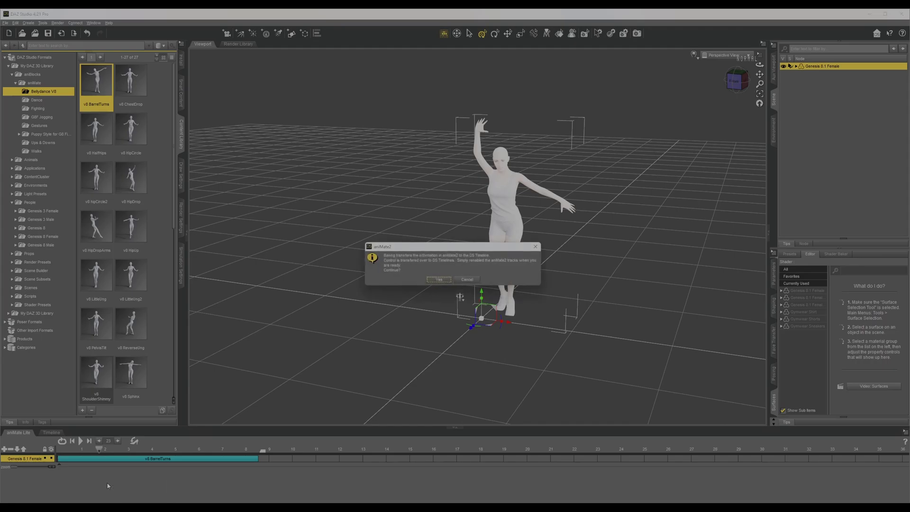
click(437, 281)
click(47, 434)
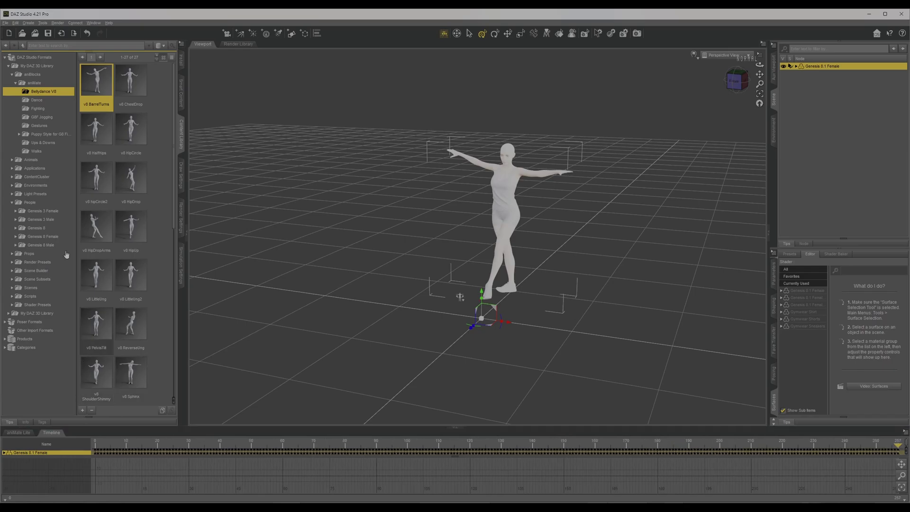
click(5, 23)
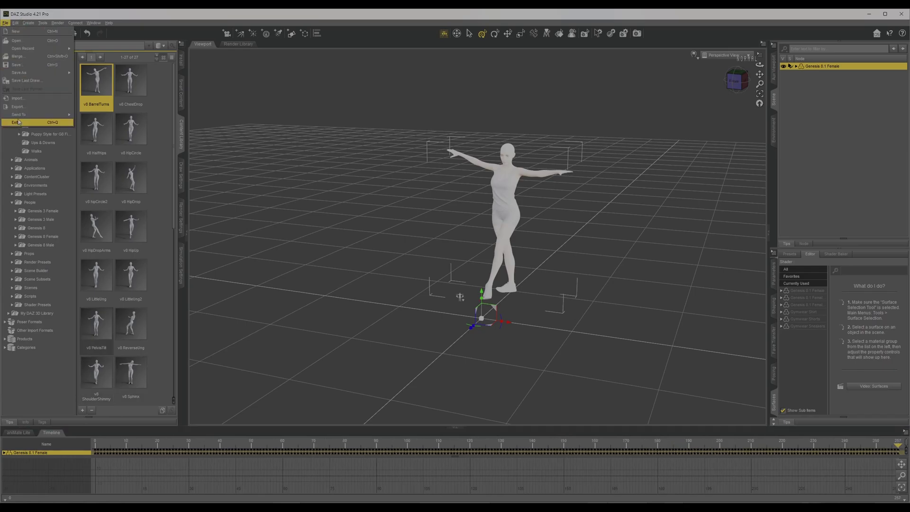
Export the baked dance to Unreal as the Animation asset Genesis81Female_Anim
mouse_move(19, 114)
click(105, 134)
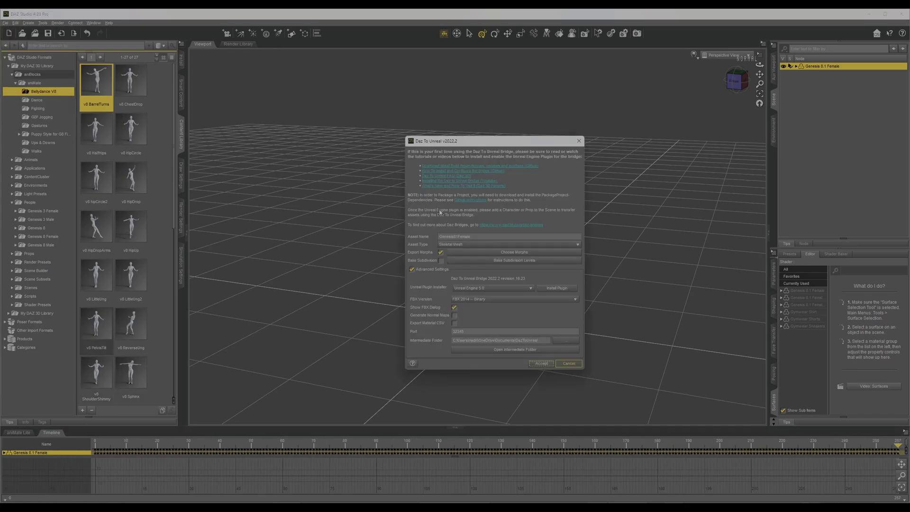
click(458, 245)
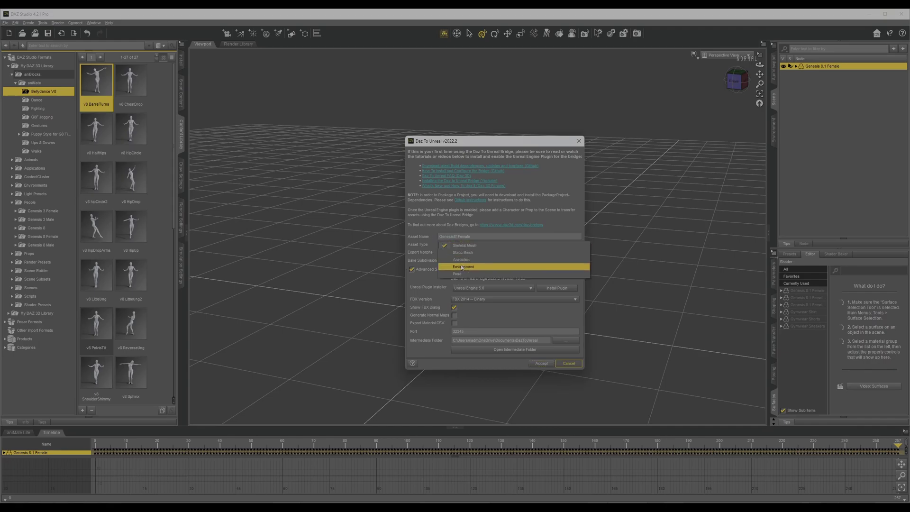
click(463, 260)
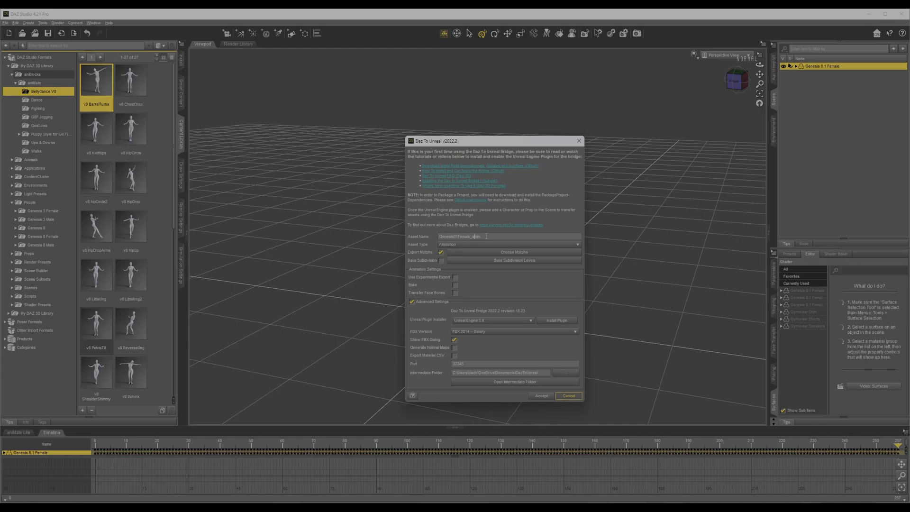
click(541, 395)
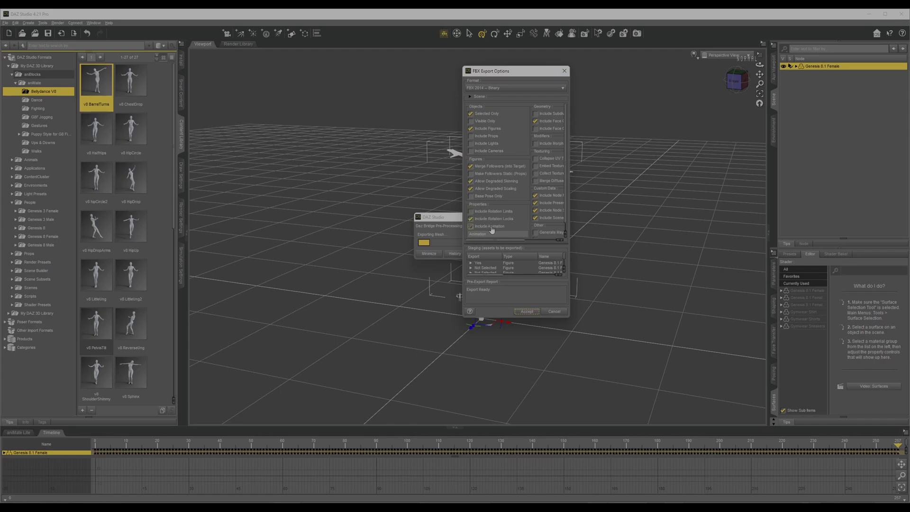
click(527, 311)
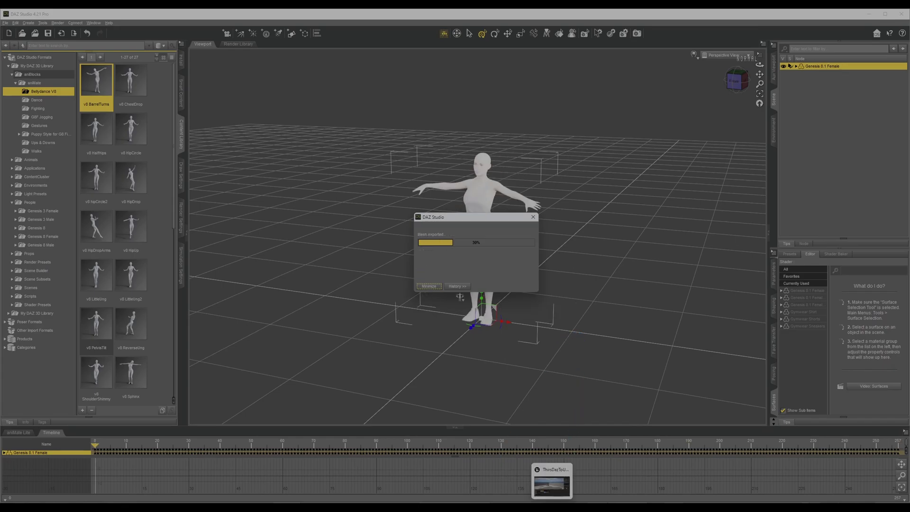
click(458, 269)
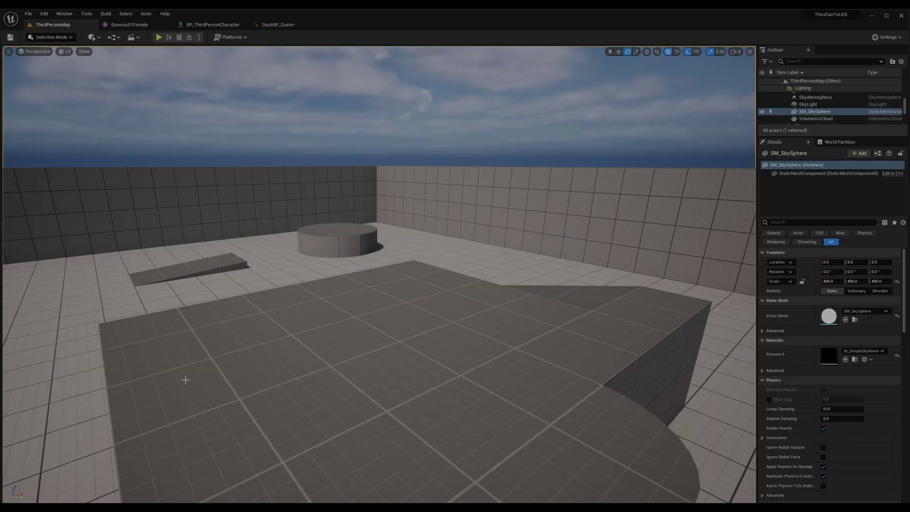
Select the Genesis81Female_Anim sequence in the DazToUnreal/Animation folder of the Content Drawer
key(ctrl+space)
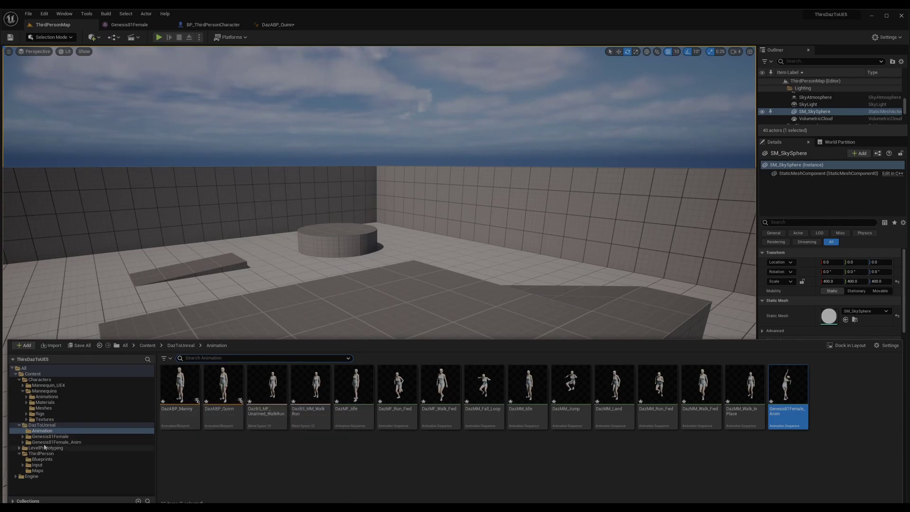
click(47, 430)
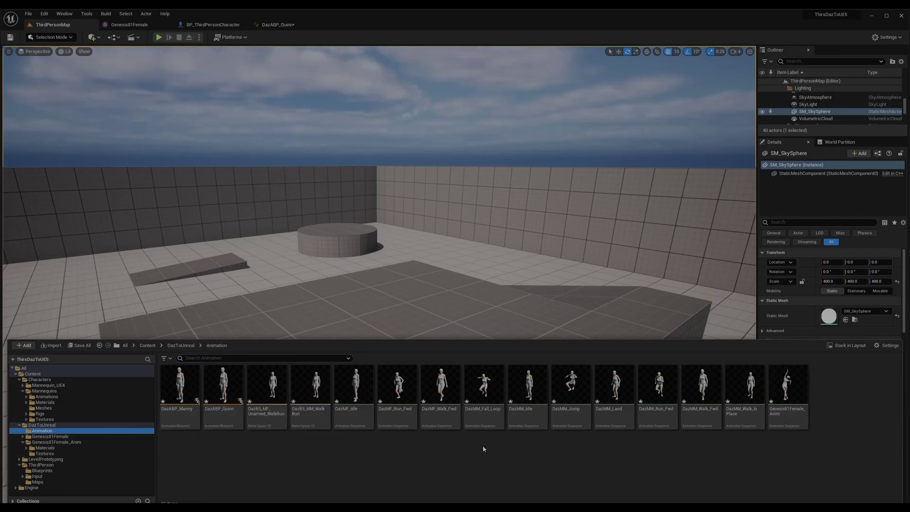
mouse_move(797, 395)
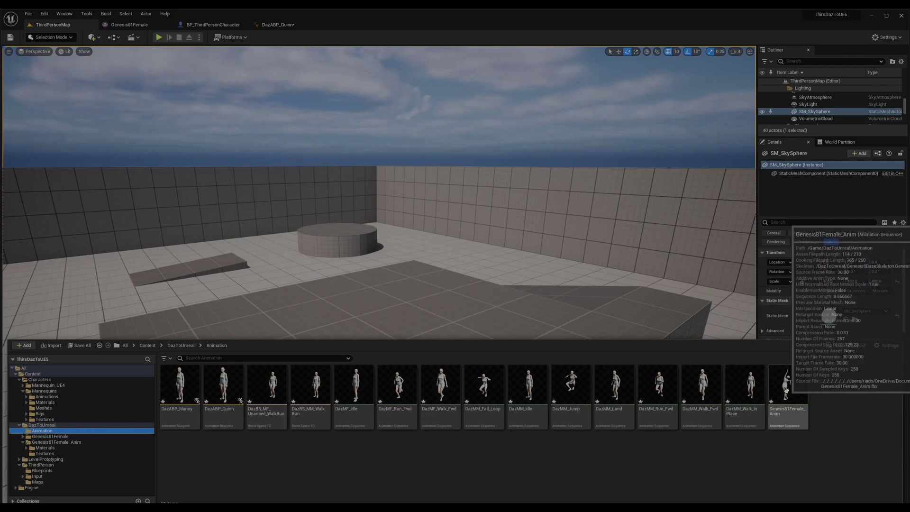
click(785, 396)
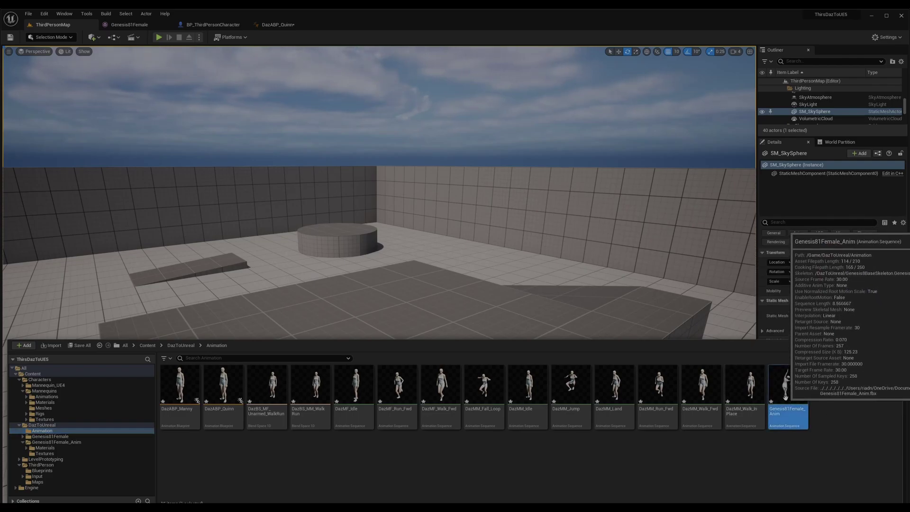
Open Genesis81Female_Anim in the animation editor and inspect the Skeleton Tree's retargeting options
double_click(785, 395)
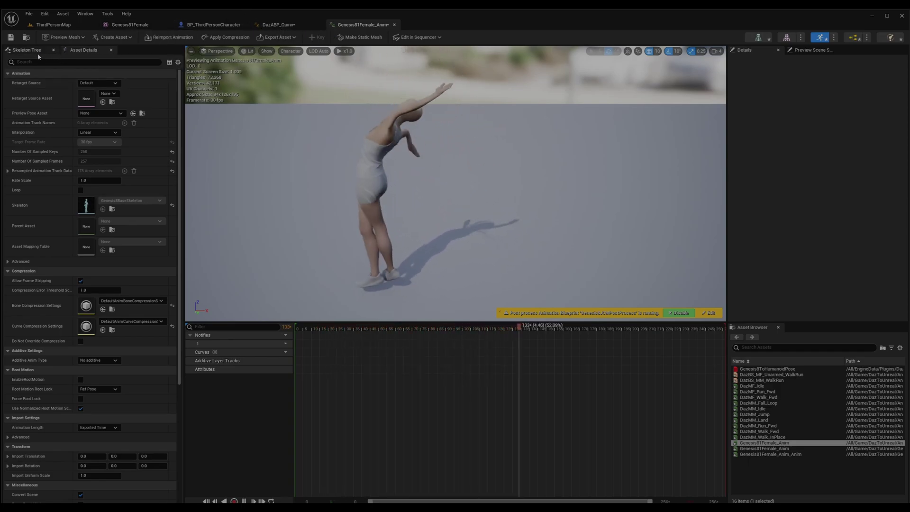
click(25, 49)
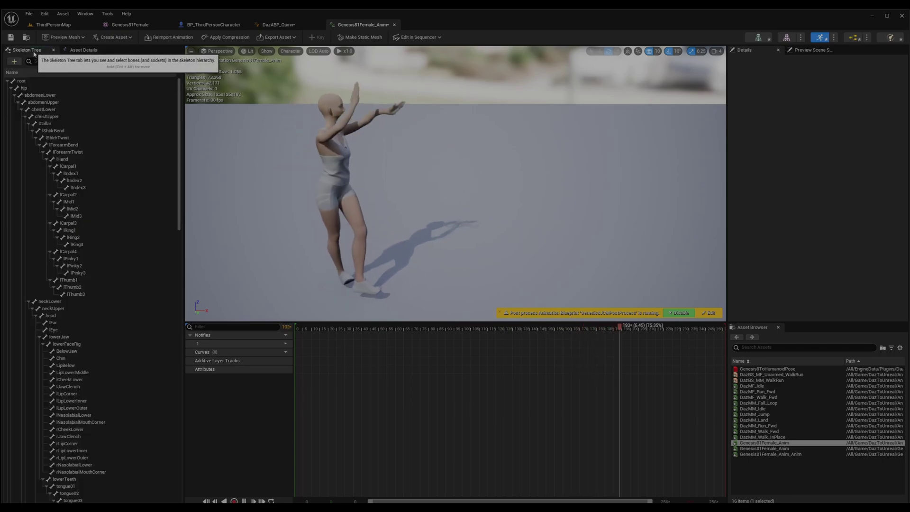
click(191, 51)
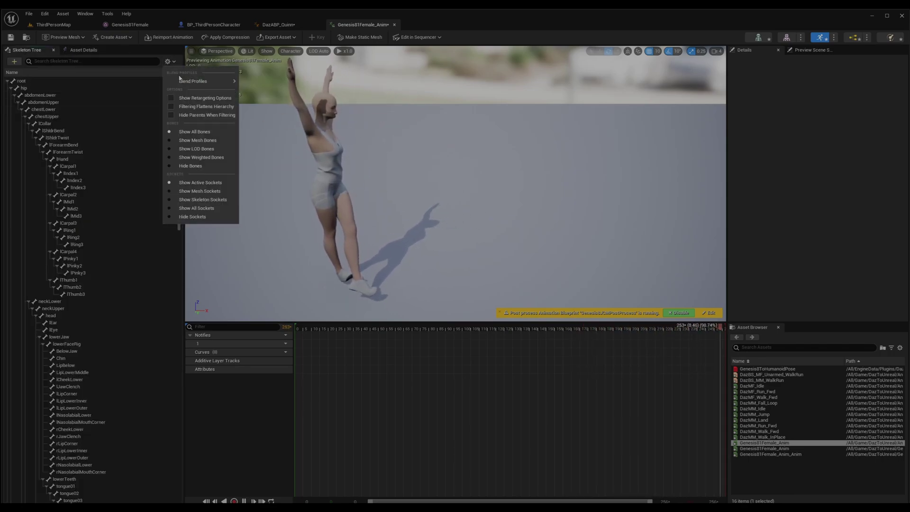
click(186, 100)
scroll(130, 169, down, 15)
scroll(129, 161, up, 15)
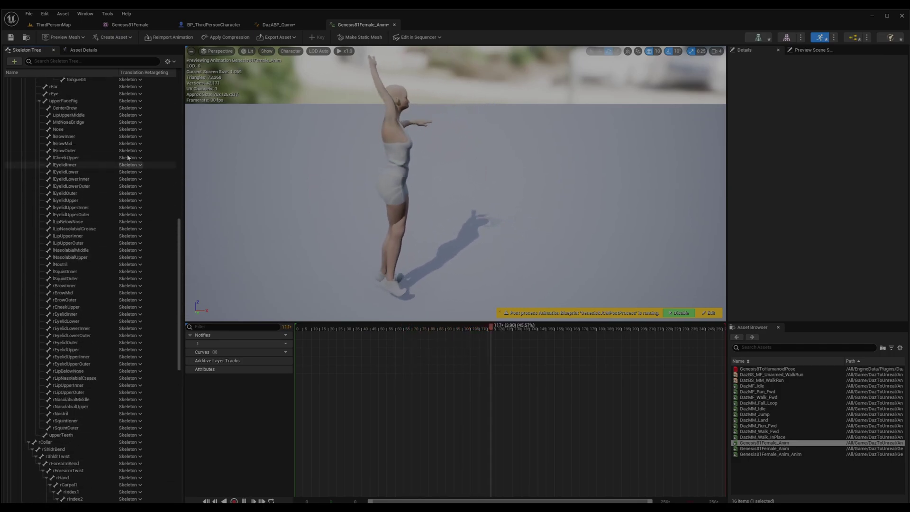
click(71, 50)
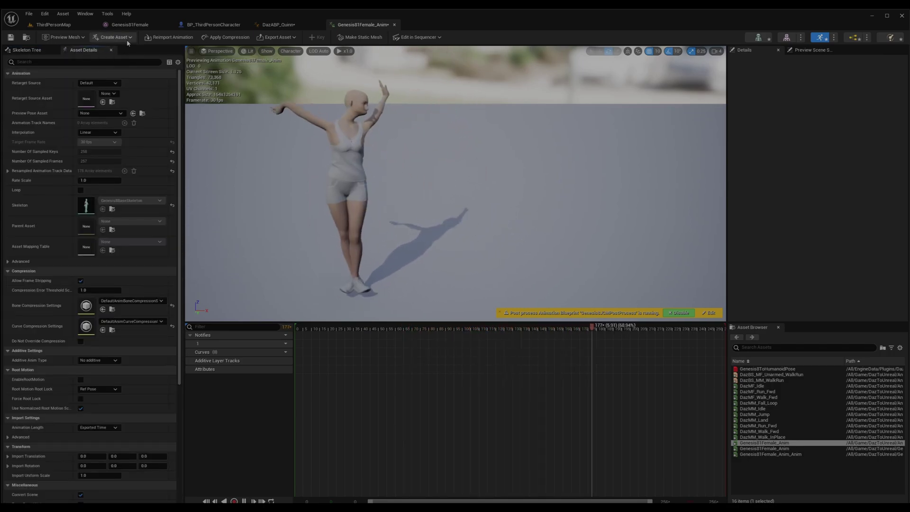
Set the animation editor's preview mesh to the Genesis81Female_Anim skeletal mesh
click(79, 38)
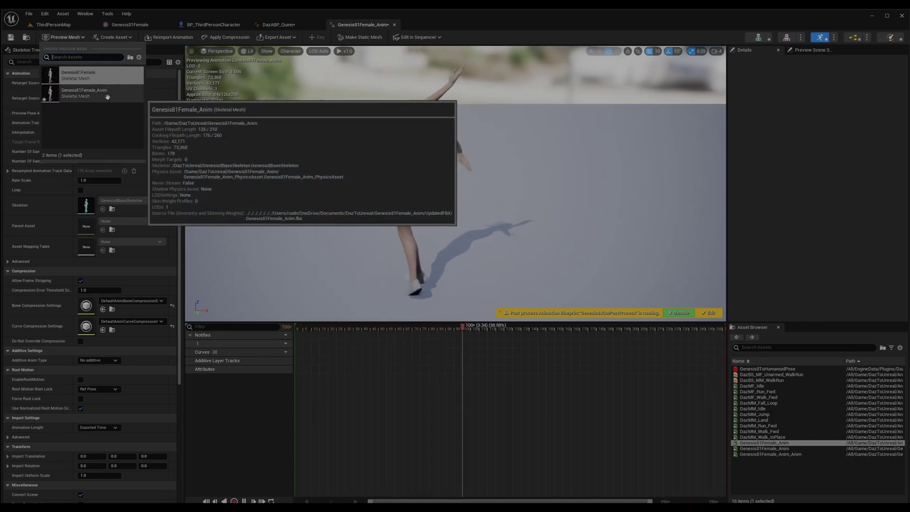
click(109, 98)
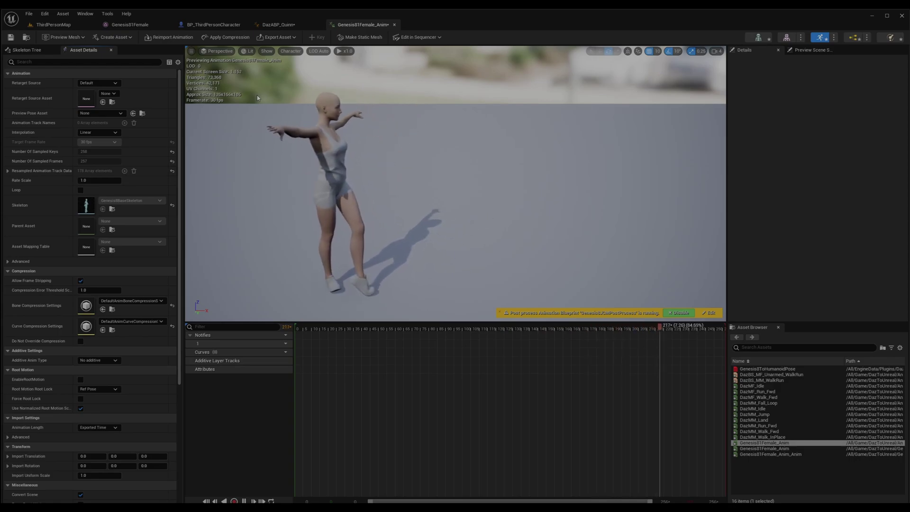
Place Genesis81Female_Anim from the Content Drawer onto the ThirdPersonMap floor
click(61, 26)
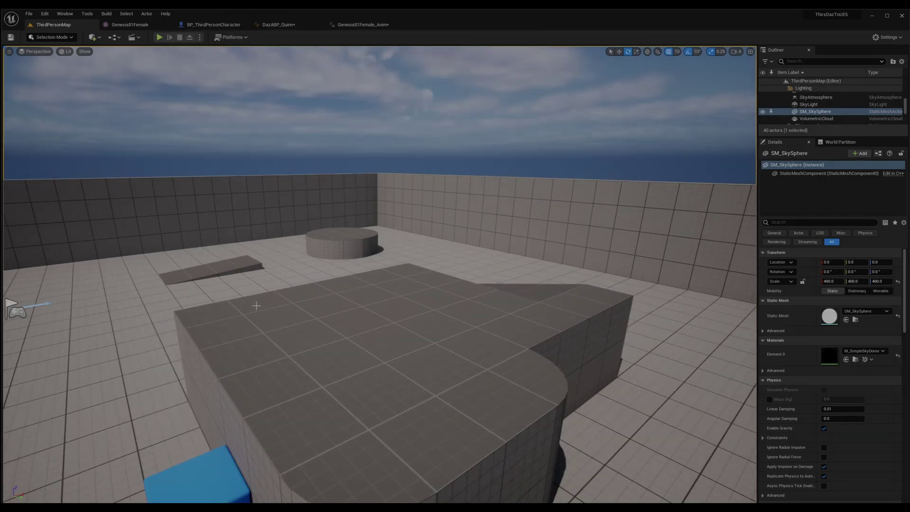
scroll(256, 305, down, 5)
key(ctrl+space)
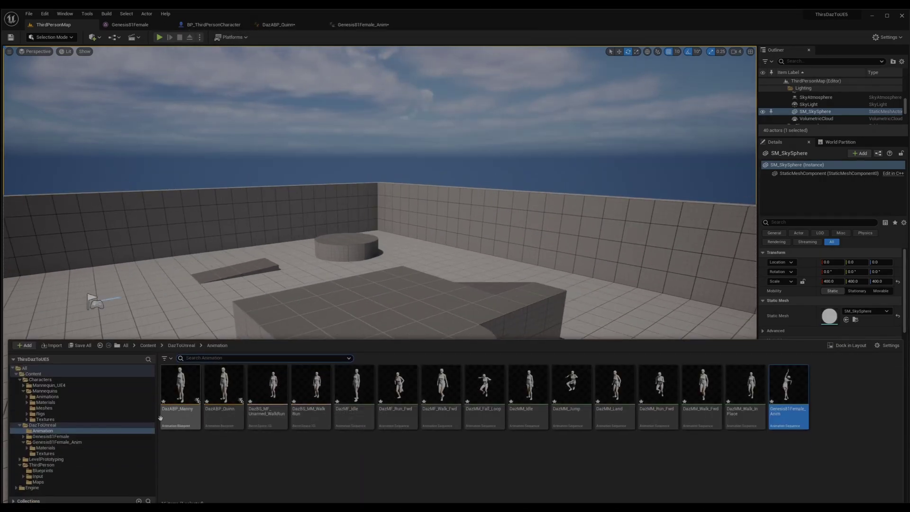
click(61, 441)
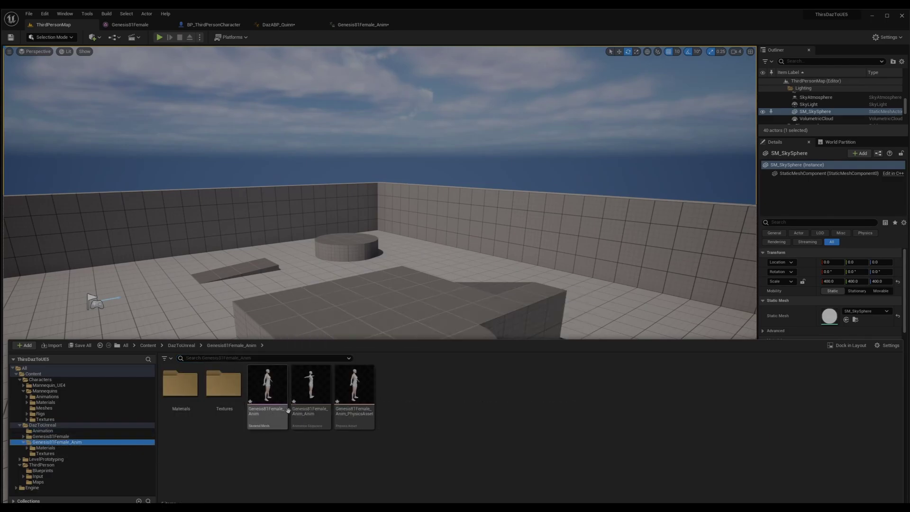
mouse_move(349, 383)
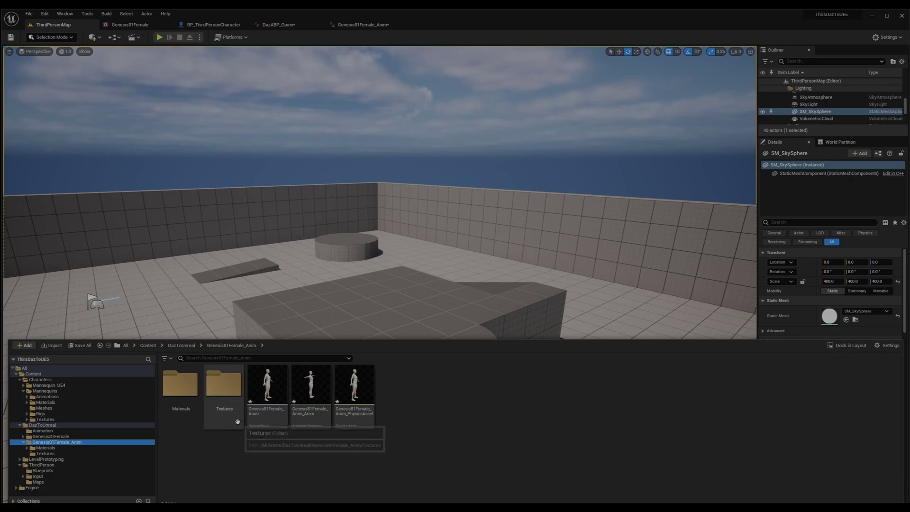
drag(268, 385, 174, 319)
right_drag(173, 318, 174, 319)
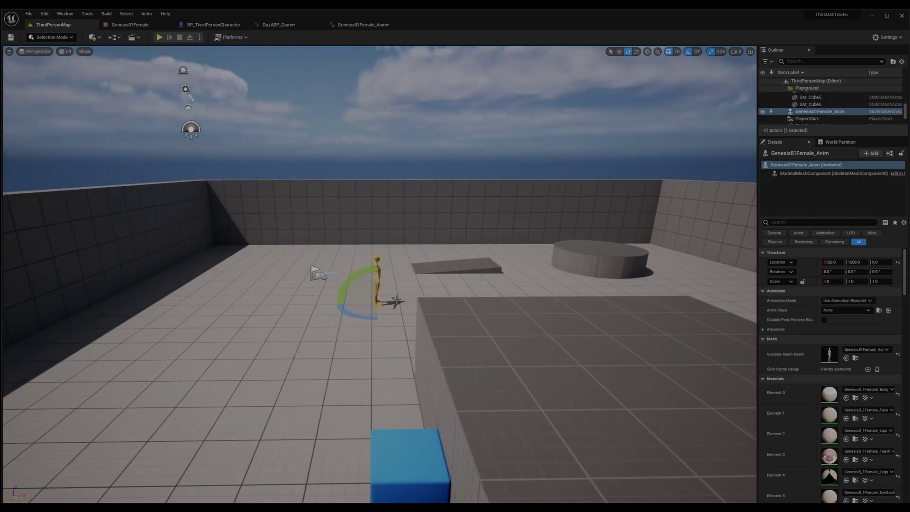
Rotate the placed character to about 76° on Z so it faces the camera
scroll(398, 299, up, 6)
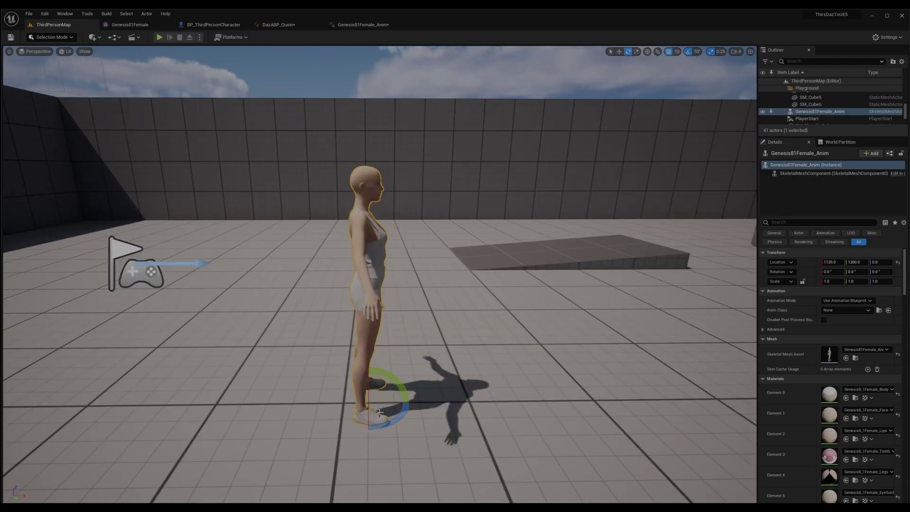
drag(398, 414, 419, 398)
scroll(492, 327, down, 3)
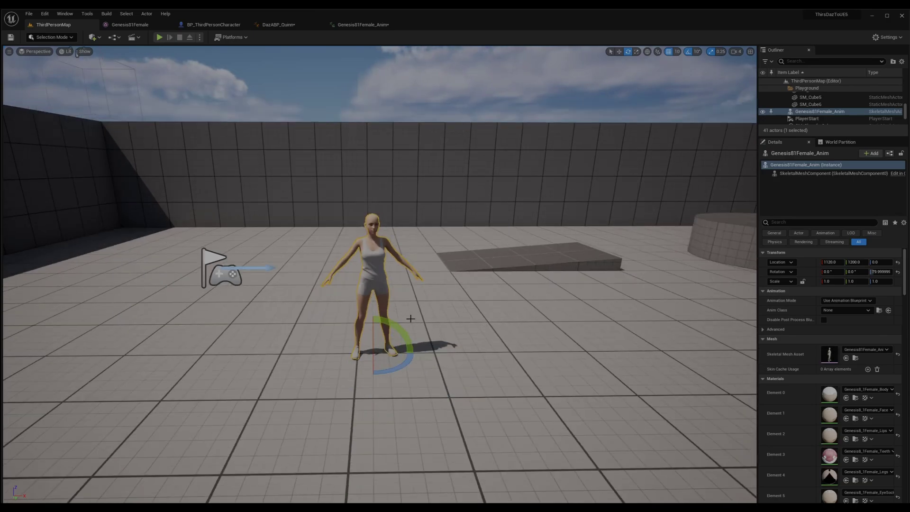
scroll(379, 308, up, 5)
scroll(356, 289, down, 5)
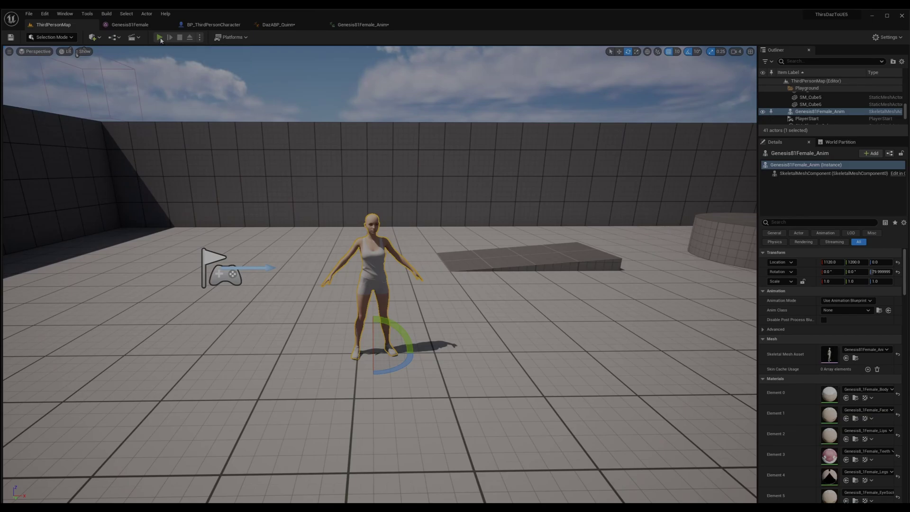
Run a Play In Editor test of ThirdPersonMap, then stop it with Esc
click(160, 38)
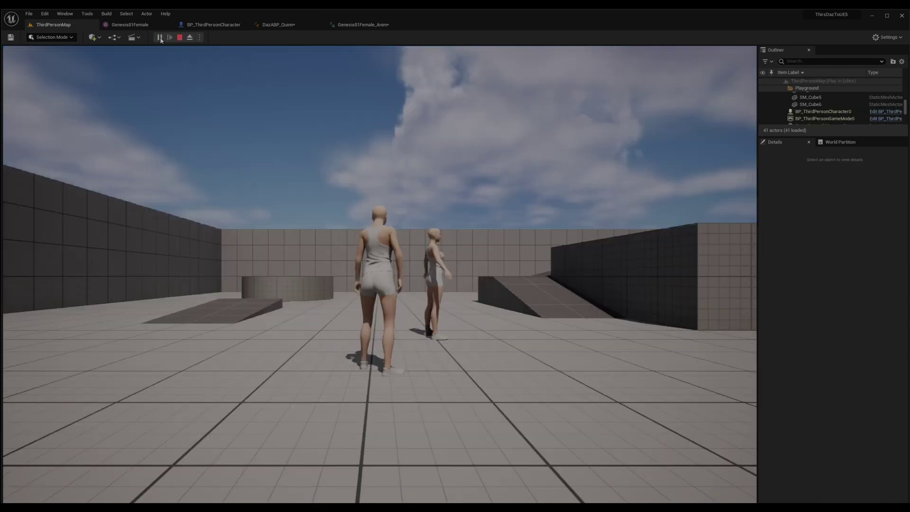
click(293, 196)
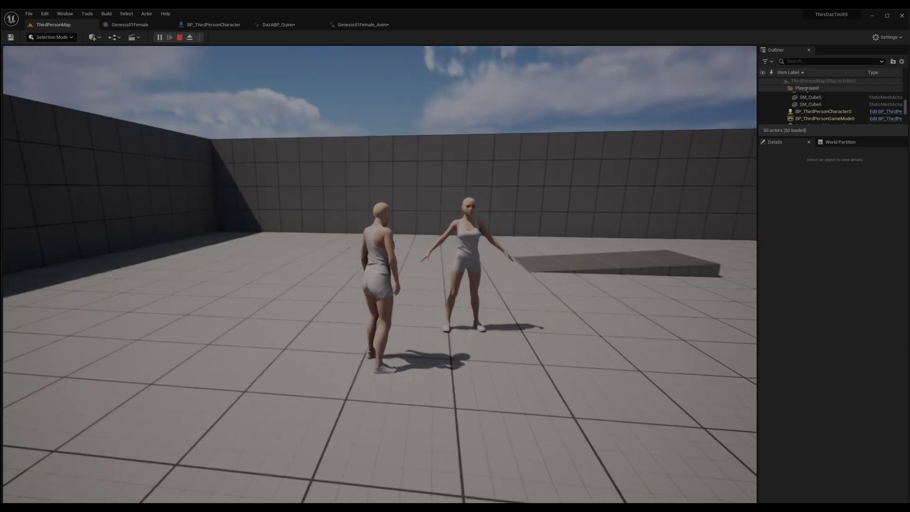
key(Escape)
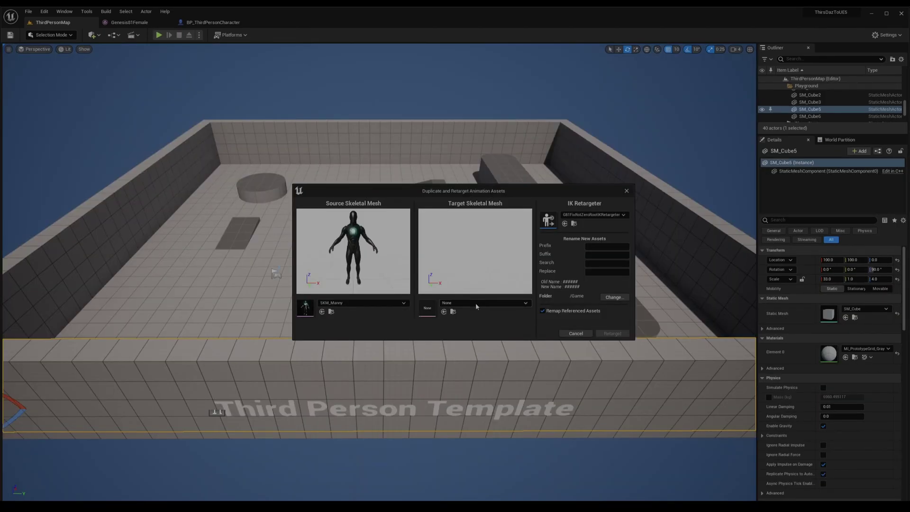
Set the retarget target skeletal mesh to Genesis81Female and the prefix to Daz
click(476, 306)
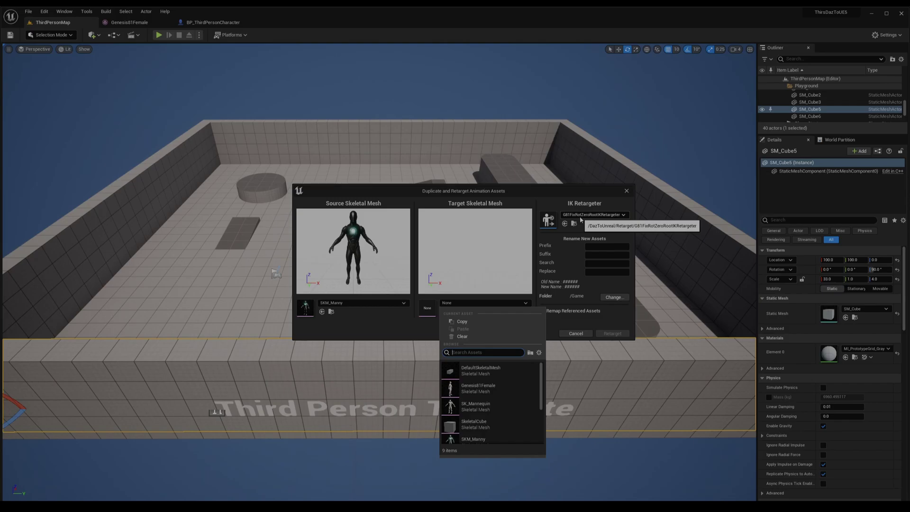
click(482, 389)
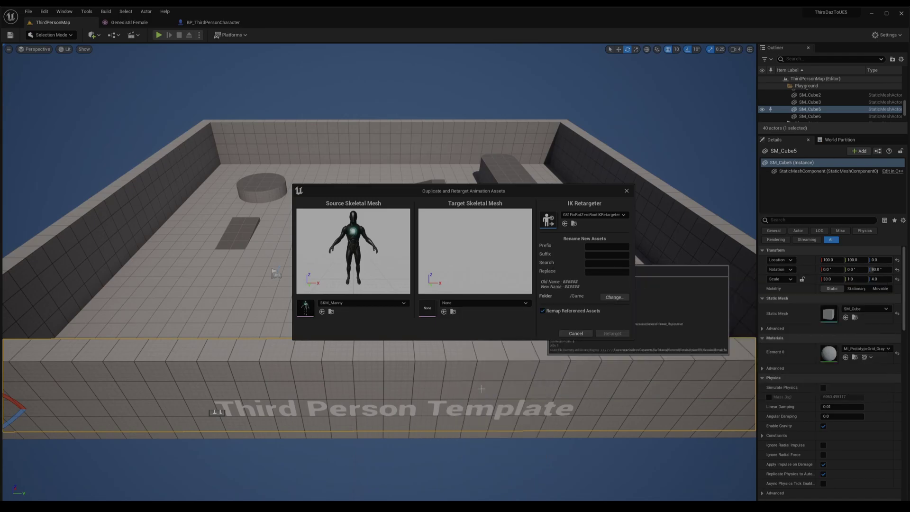
click(606, 245)
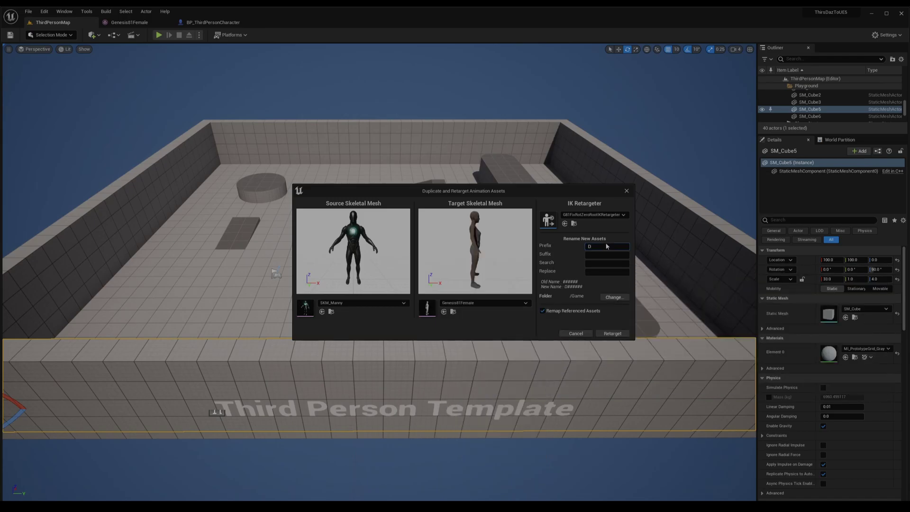
Create an Animation folder under DazToUnreal and make it the output folder
click(614, 297)
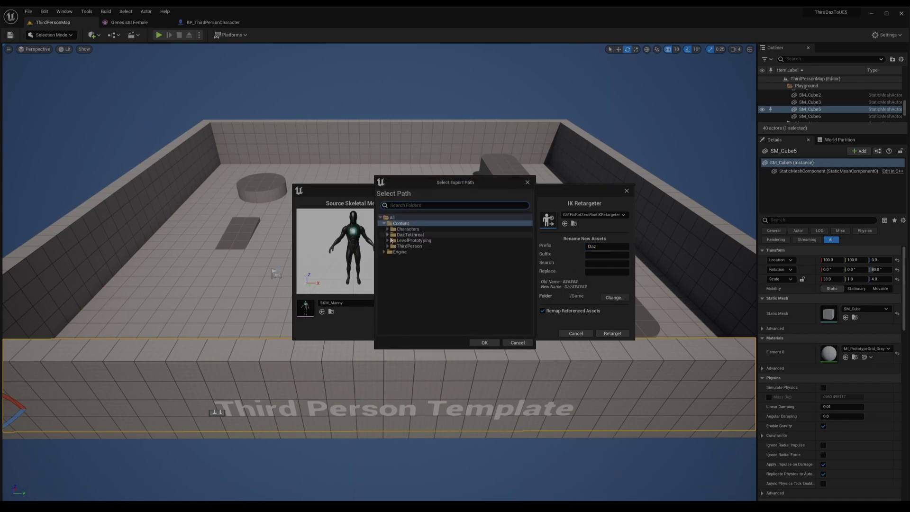
click(387, 234)
click(415, 236)
right_click(415, 237)
click(432, 244)
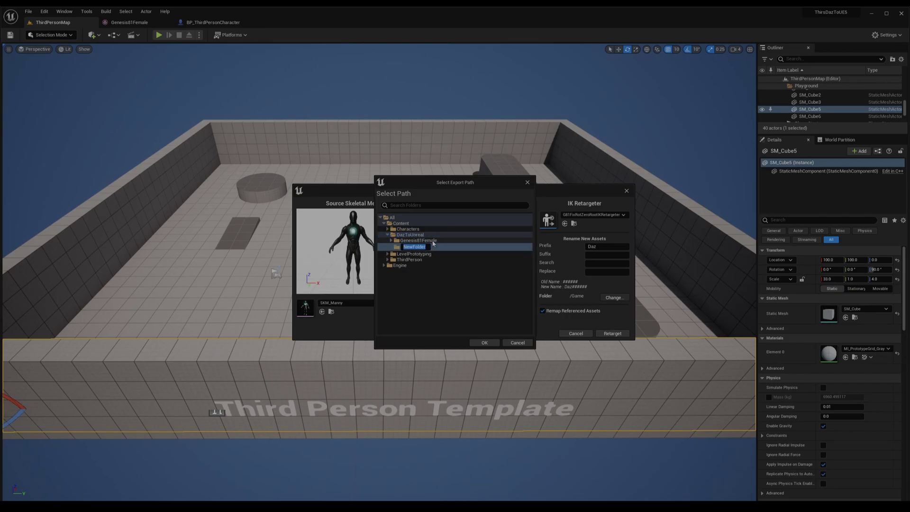
text(Animation)
key(Return)
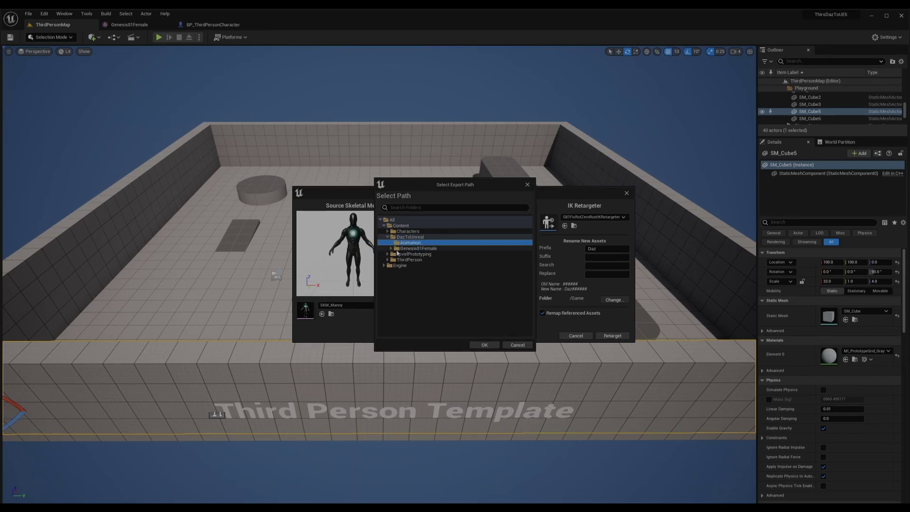
click(484, 344)
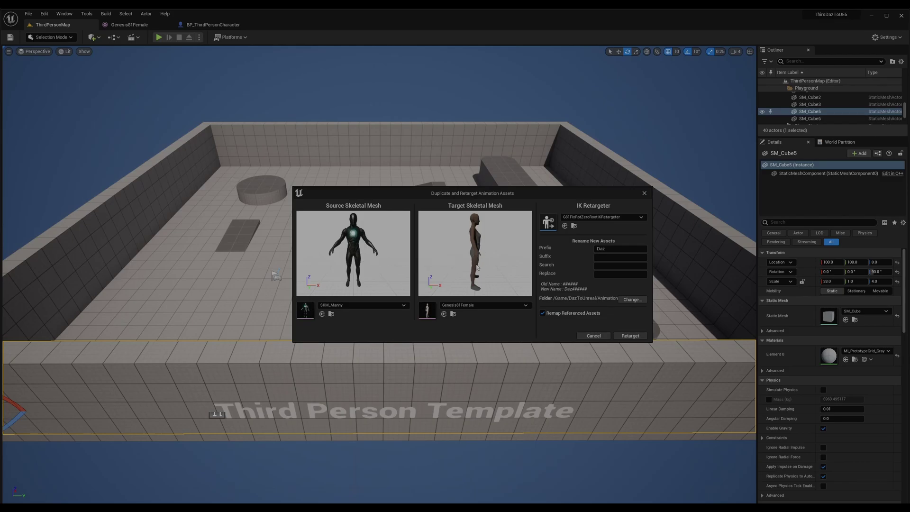
click(42, 15)
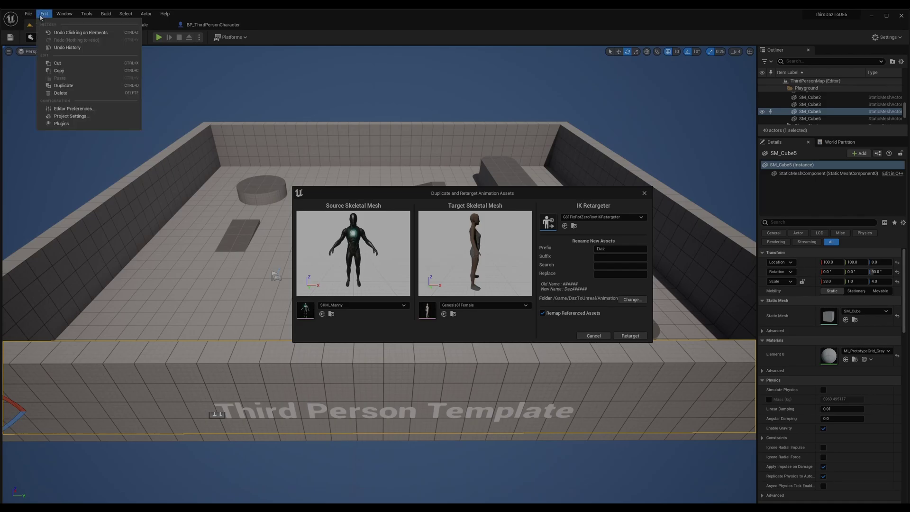
click(71, 116)
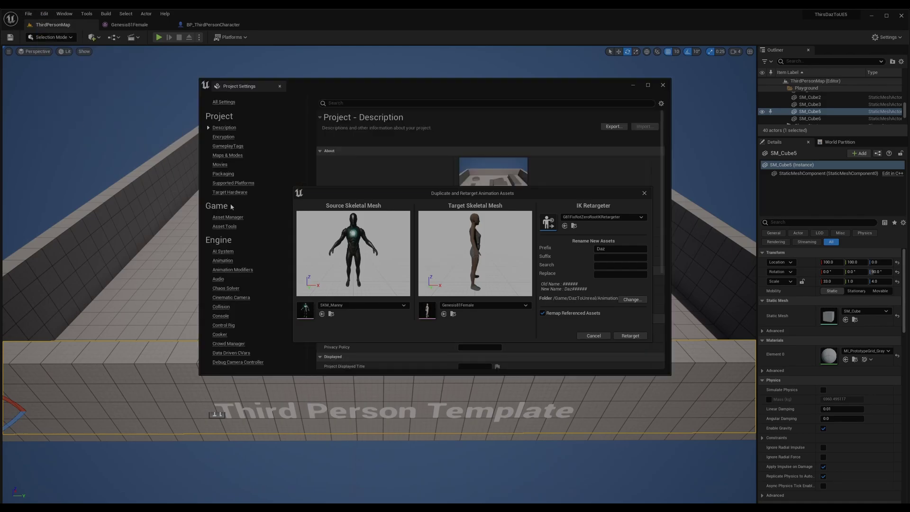
scroll(235, 241, down, 10)
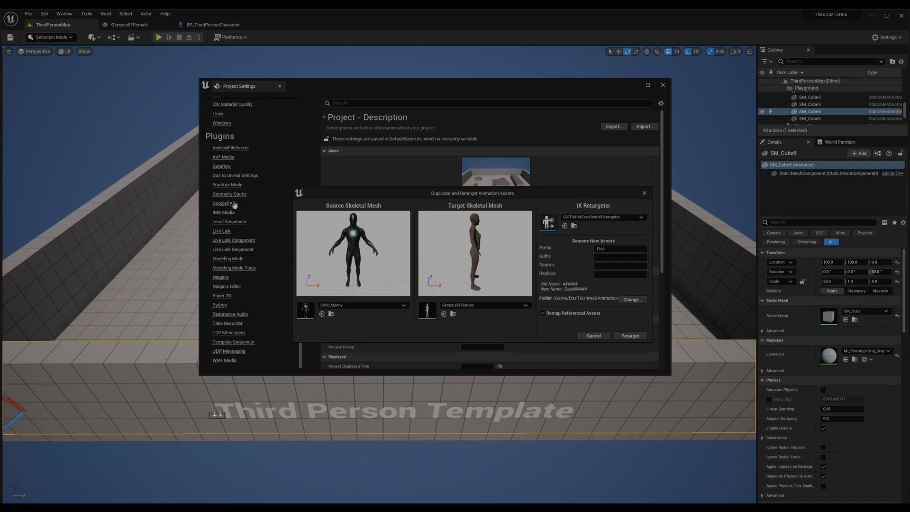
click(235, 175)
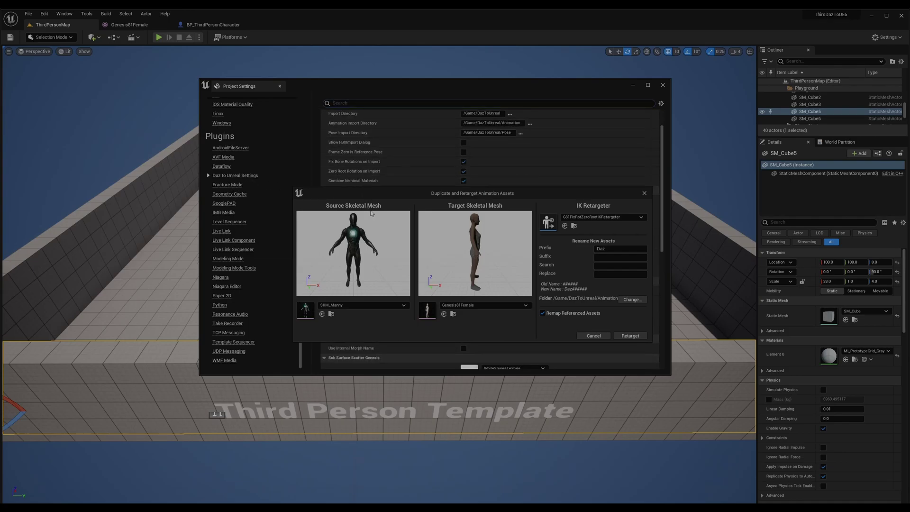
scroll(458, 165, down, 15)
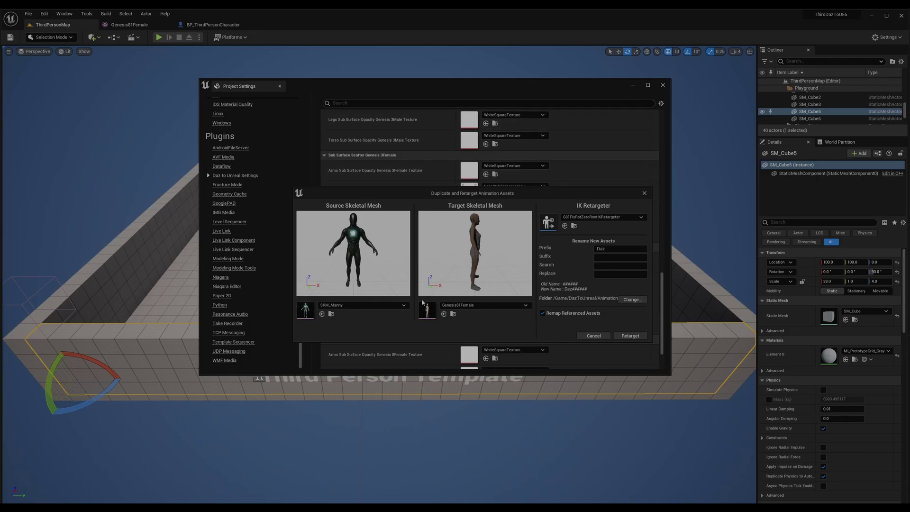
click(662, 86)
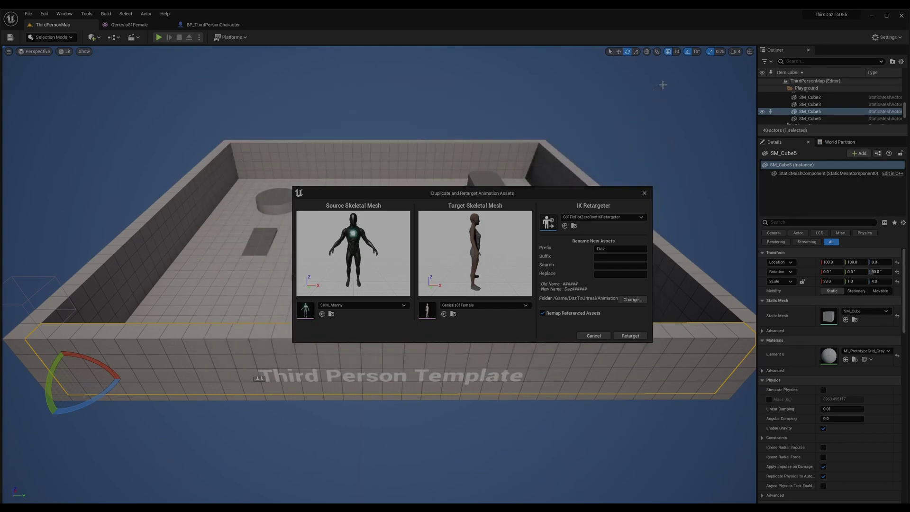
Retarget the Manny animations to Genesis81Female, then open DazABP_Manny from the Animation folder
click(625, 336)
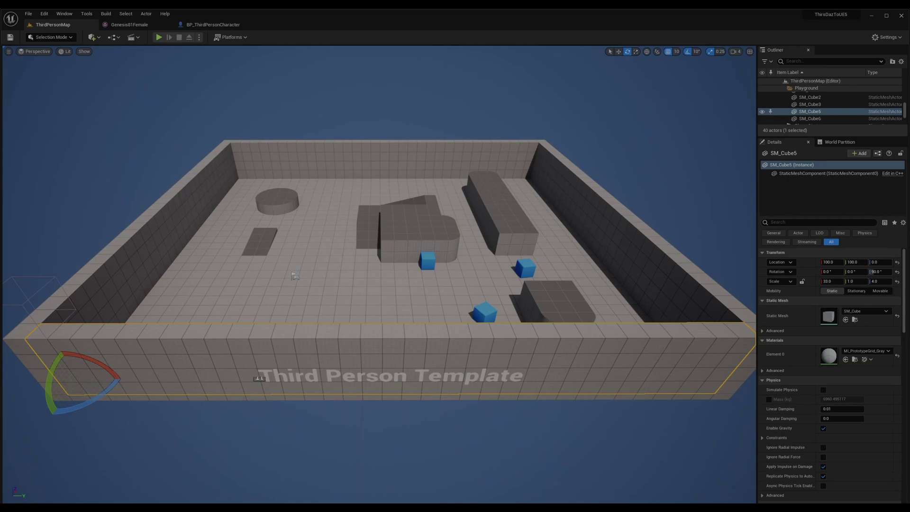
key(ctrl+shift+f)
drag(462, 151, 481, 149)
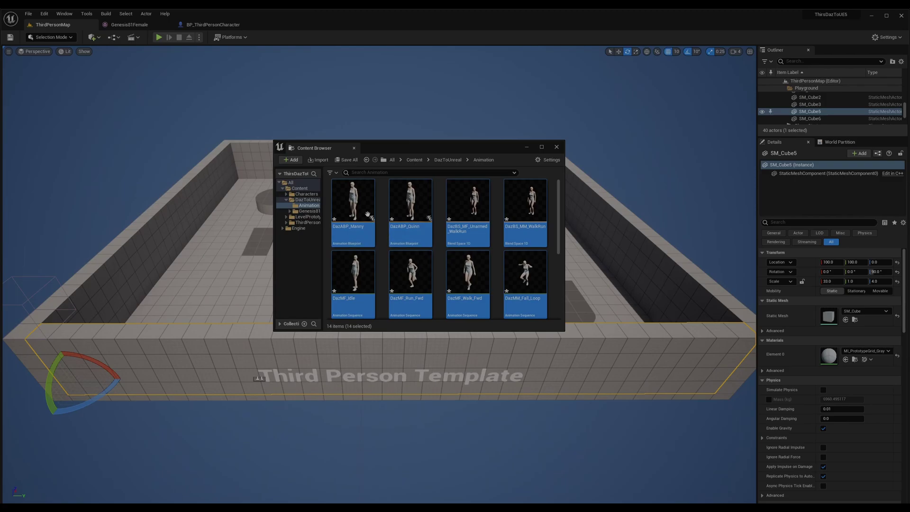
click(355, 193)
double_click(355, 193)
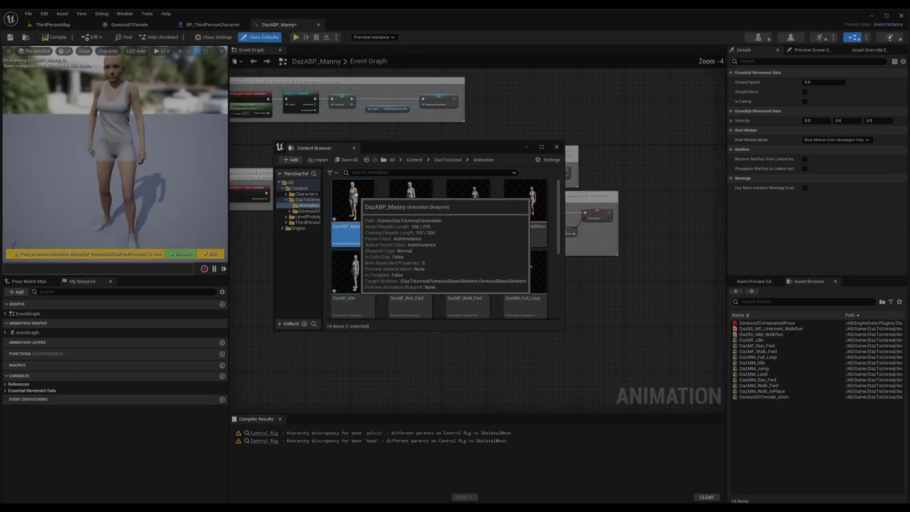